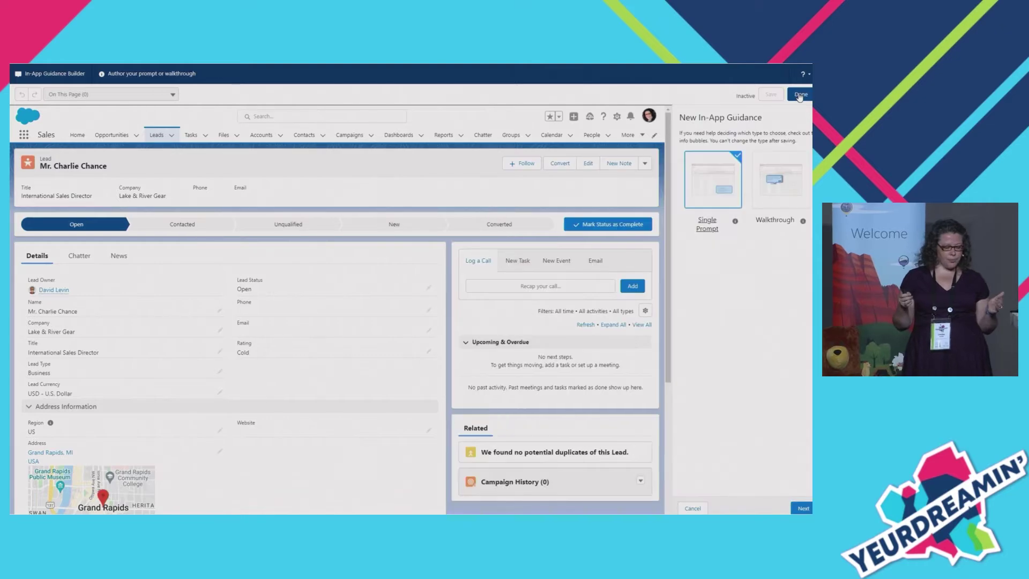
Create a walkthrough, position its first floating prompt at Top Center, and continue to the prompt's content.
left_click(763, 193)
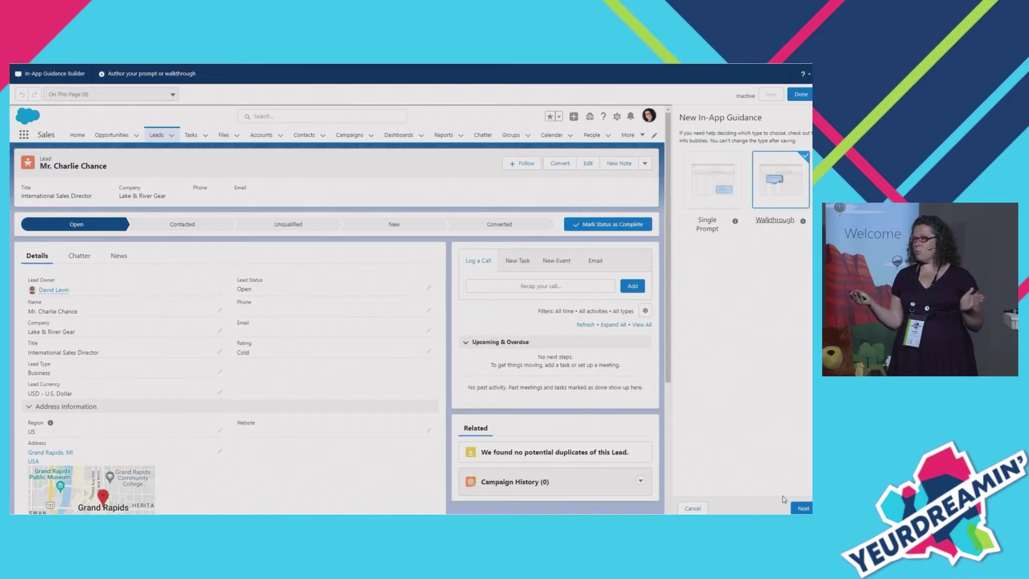
left_click(802, 508)
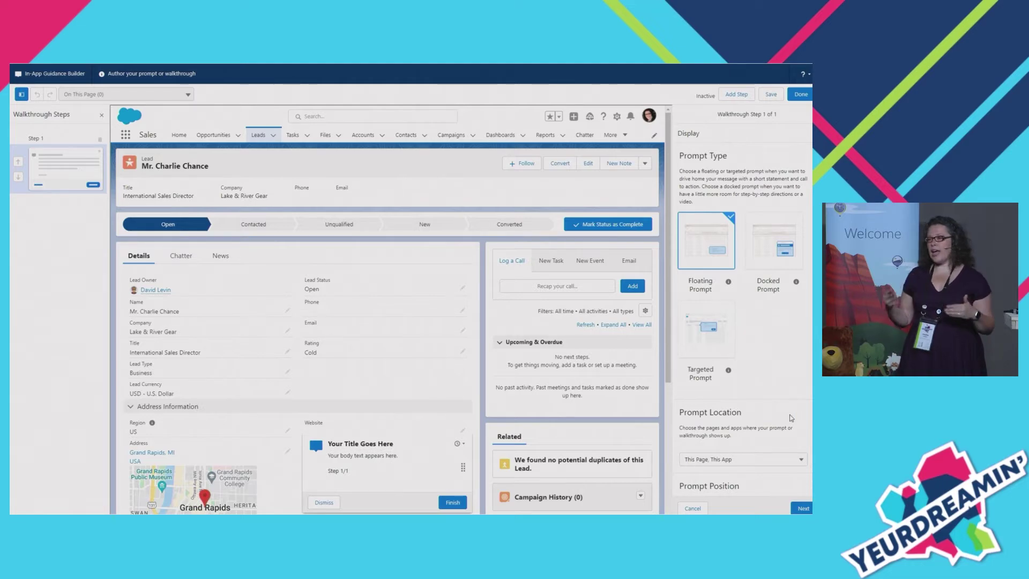
scroll(736, 277, "down", 5)
left_click(737, 287)
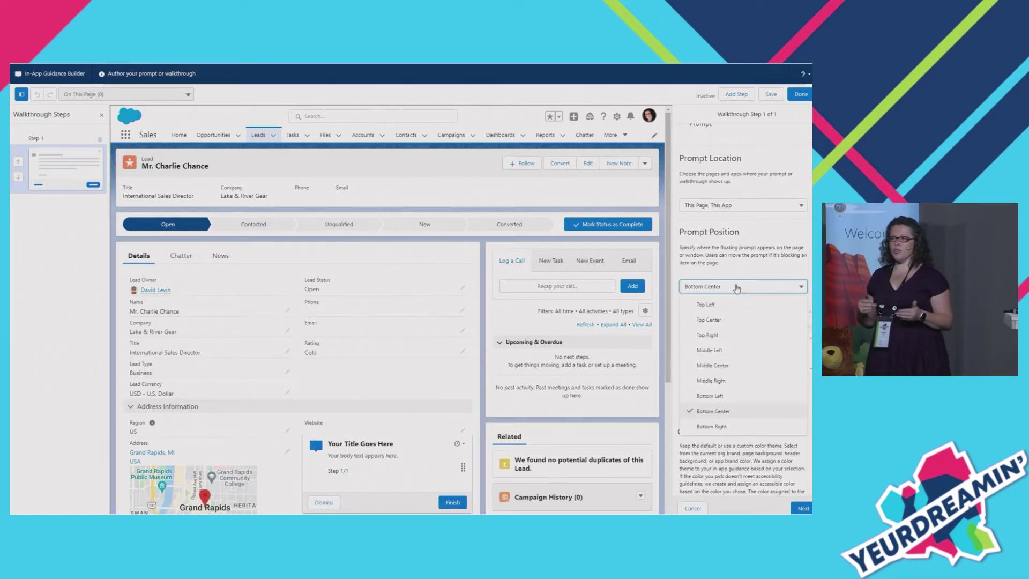
left_click(721, 320)
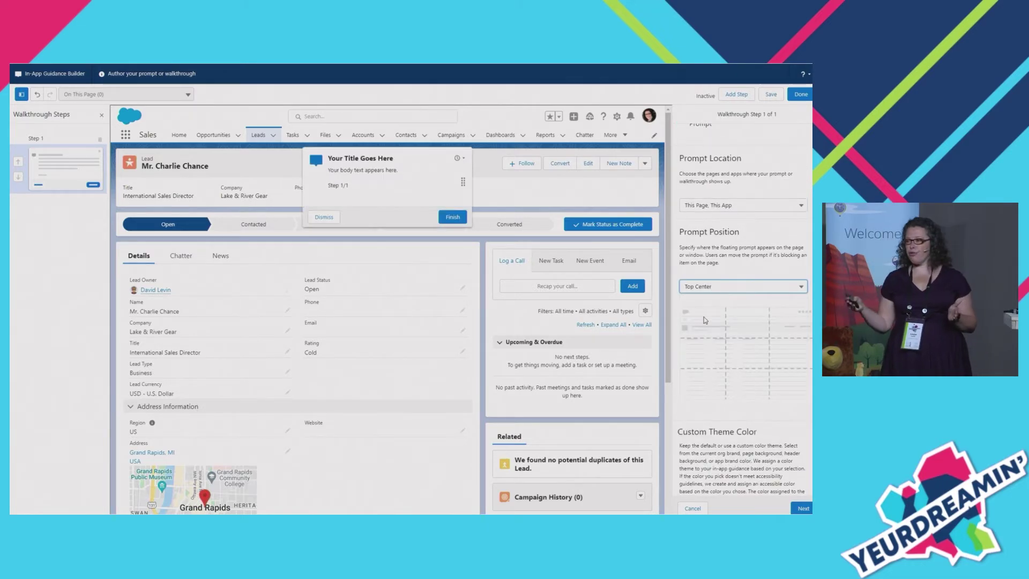
left_click(801, 507)
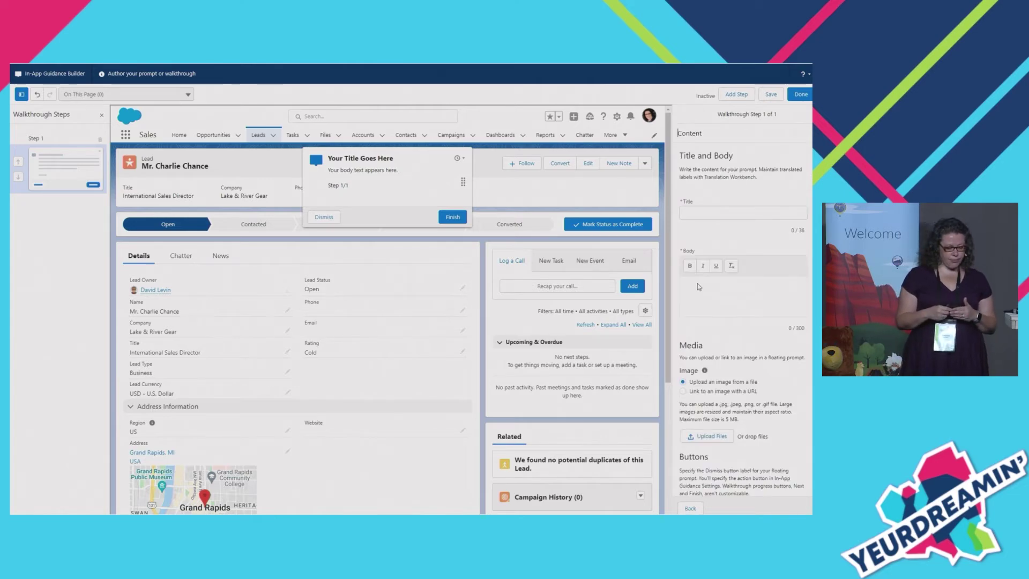
Title the first walkthrough prompt "Manage Your Leads".
left_click(700, 210)
type("M")
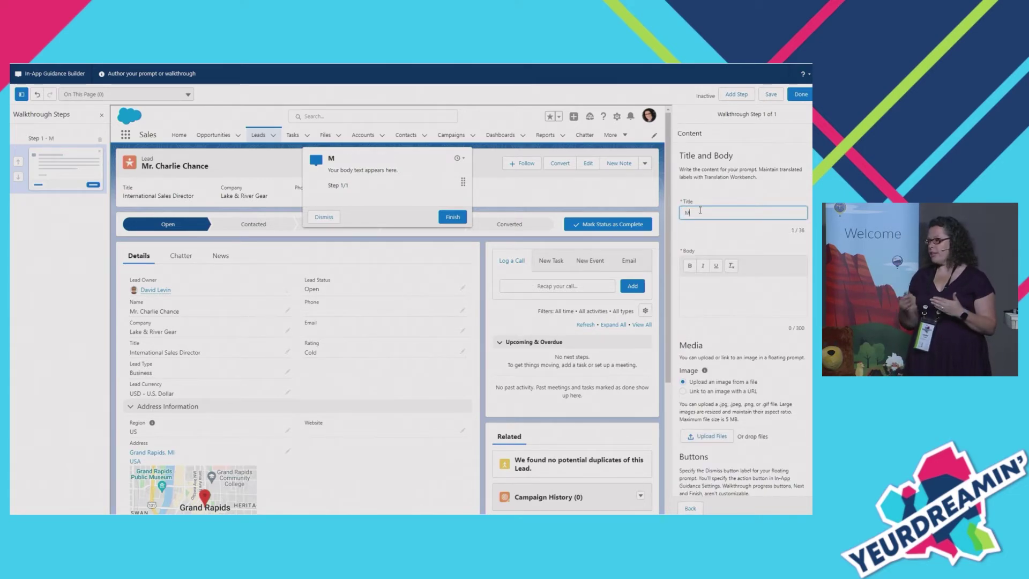
type("anage Your Leads")
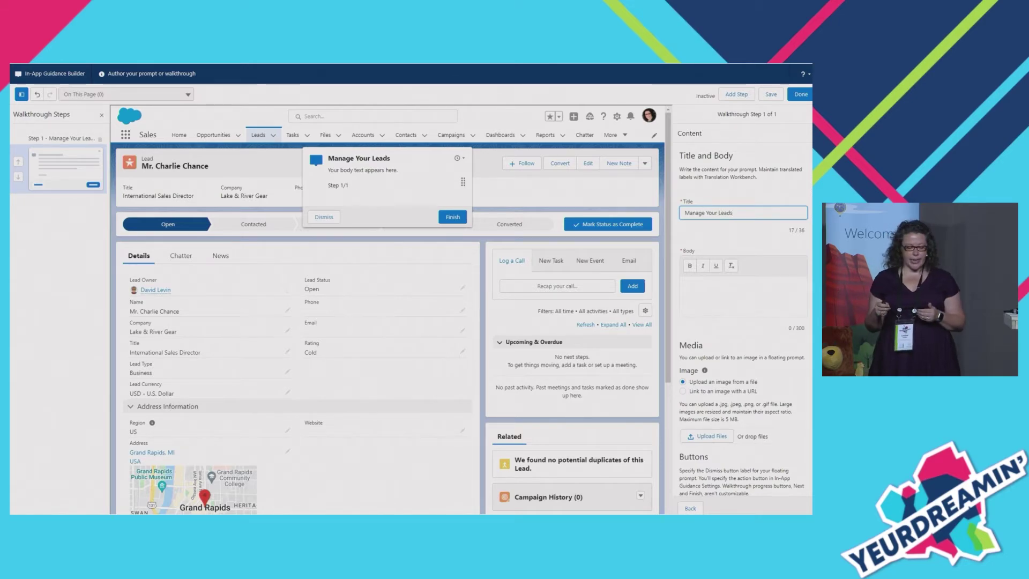
key("Tab")
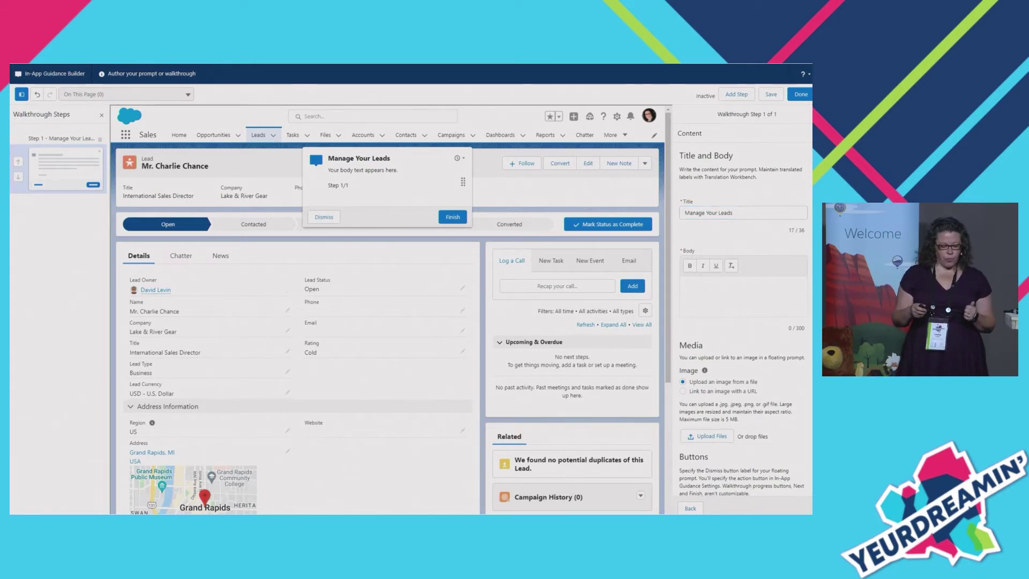
Enter the body "This is your main Lead screen. Check and update their details through contact with them, and with information you can locate online.".
left_click(707, 290)
type("This is your main Lead screen")
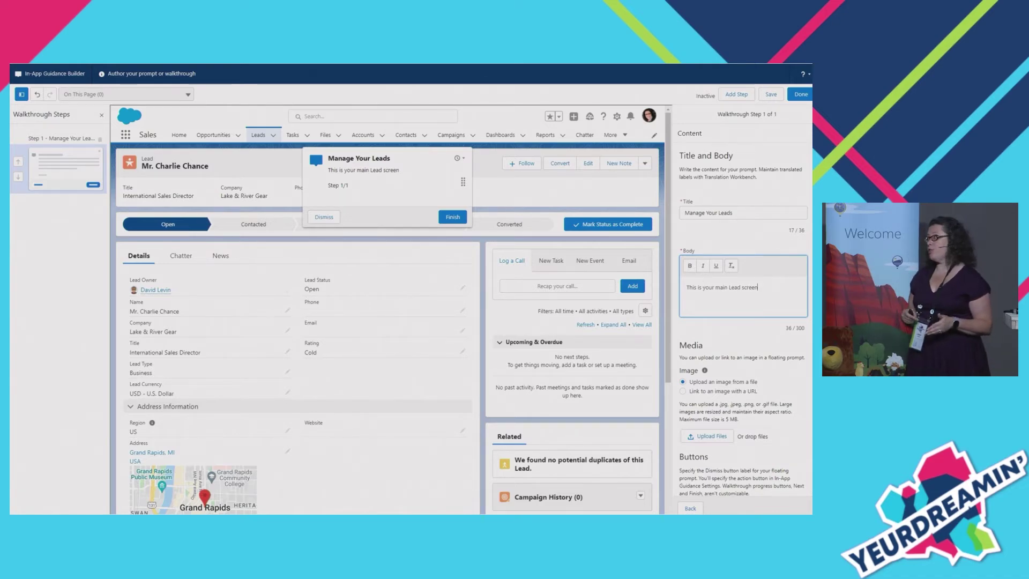
left_click(408, 315)
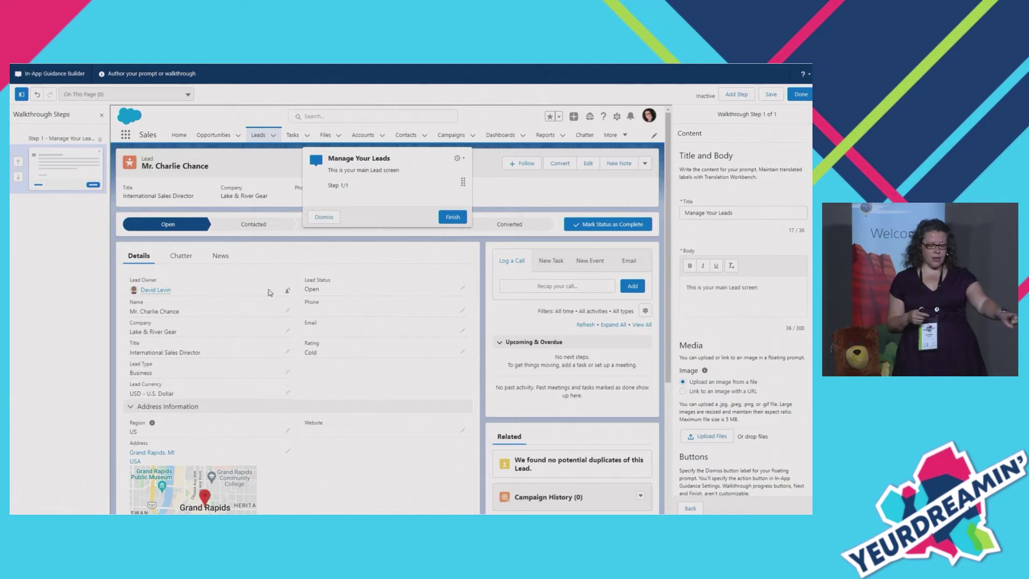
left_click(770, 290)
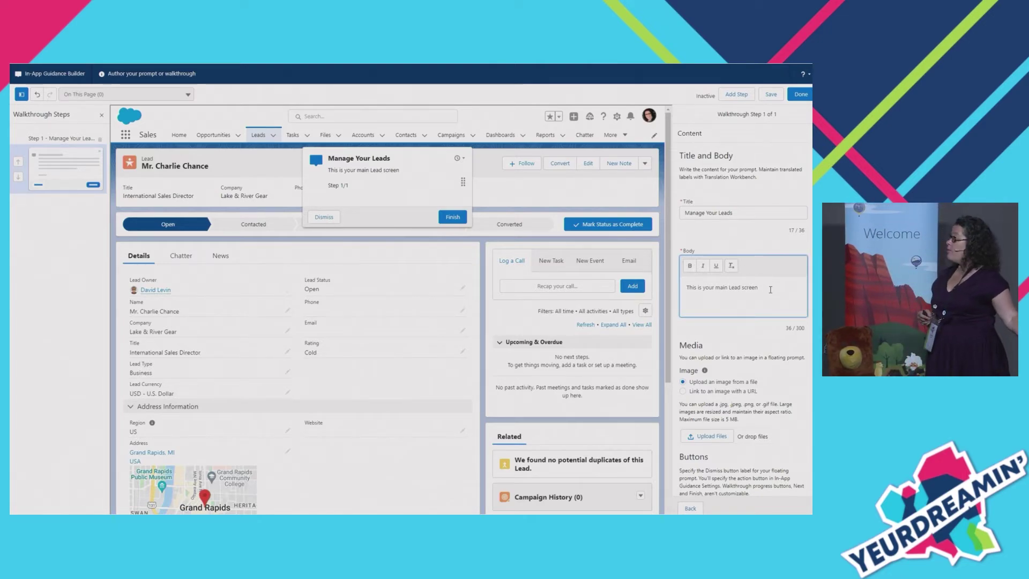
type("Check and update their details through contact with them, and with information you can locate online.")
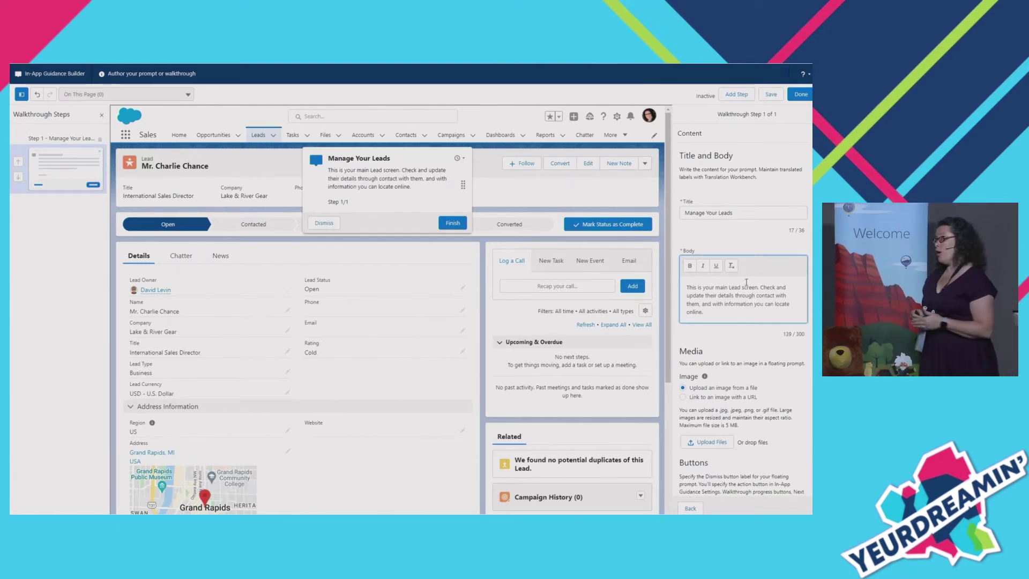
left_click(759, 288)
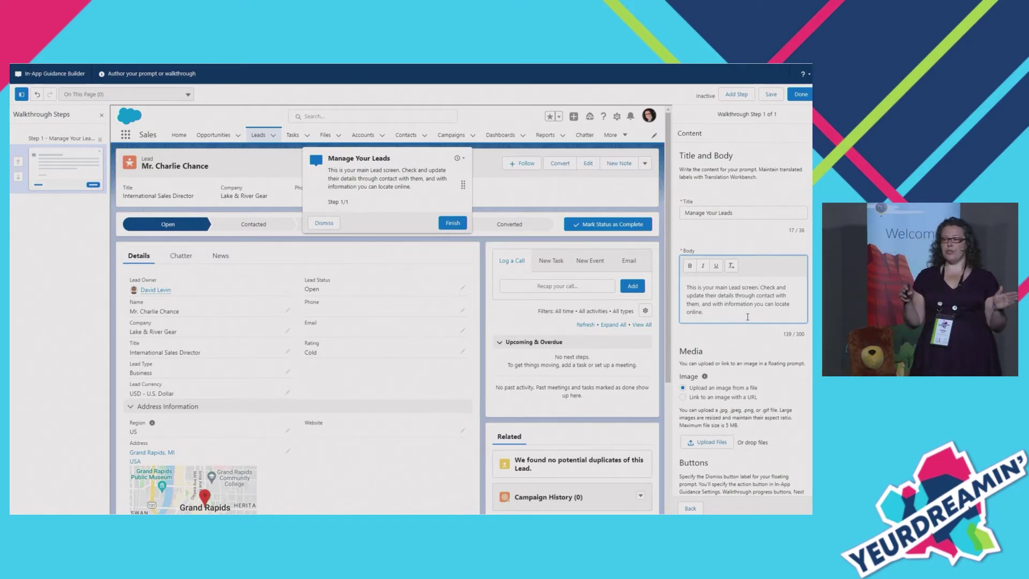
Set the first prompt's dismiss button label to "Dismiss".
scroll(754, 378, "down", 2)
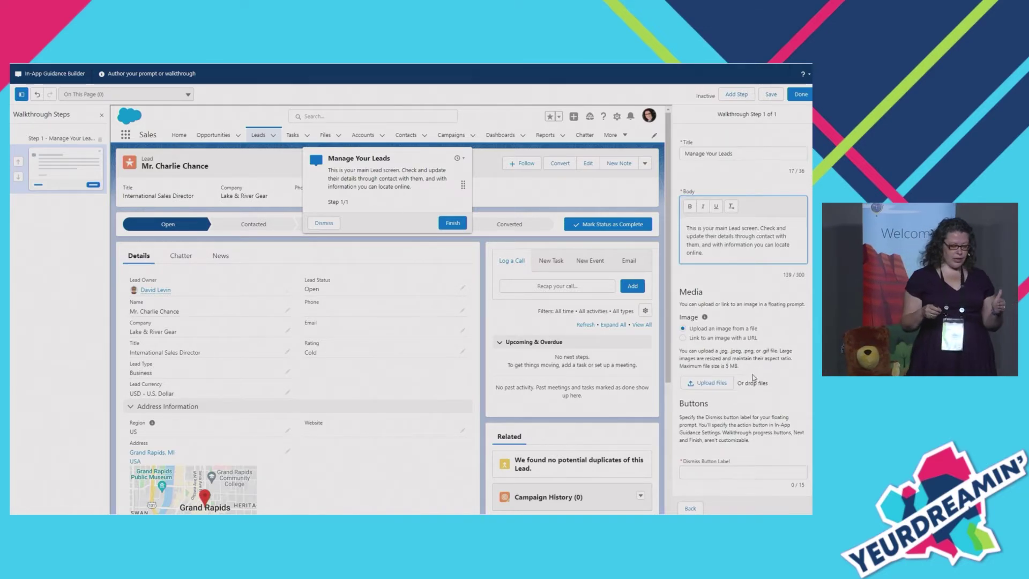
left_click(705, 475)
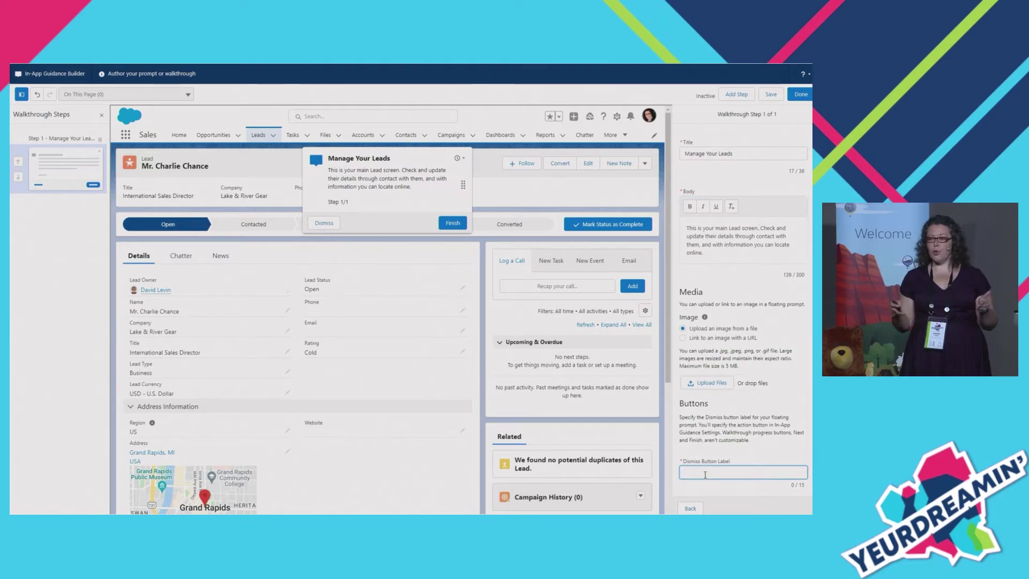
type("Next")
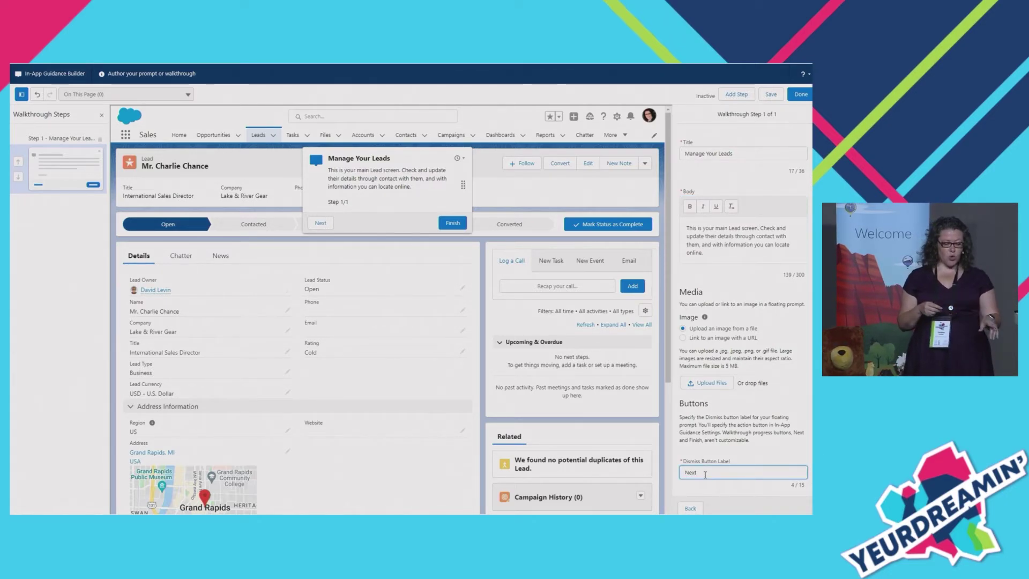
key("BackSpace")
key("BackSpace")
key("BackSpace")
key("BackSpace")
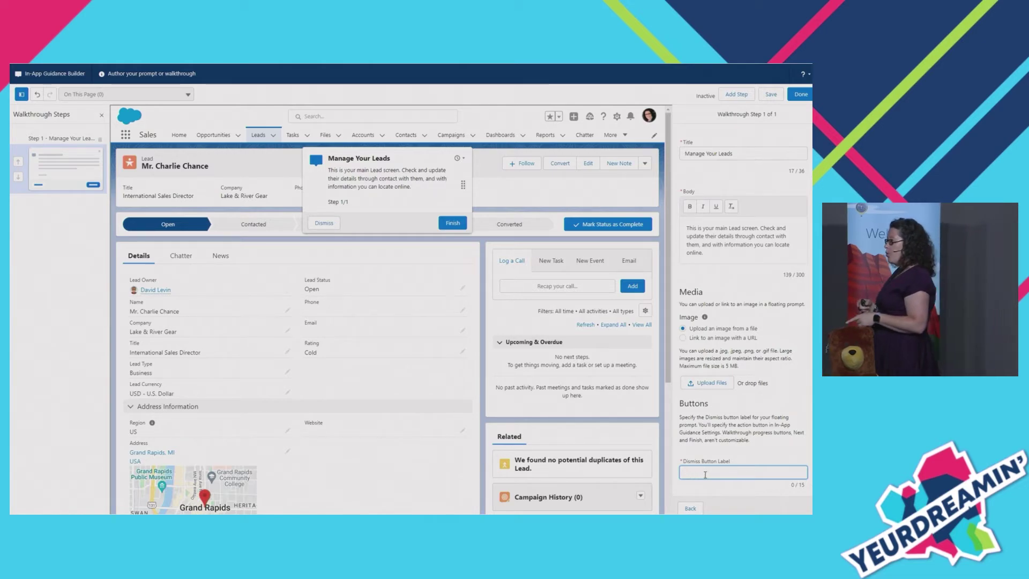
type("Dismiss")
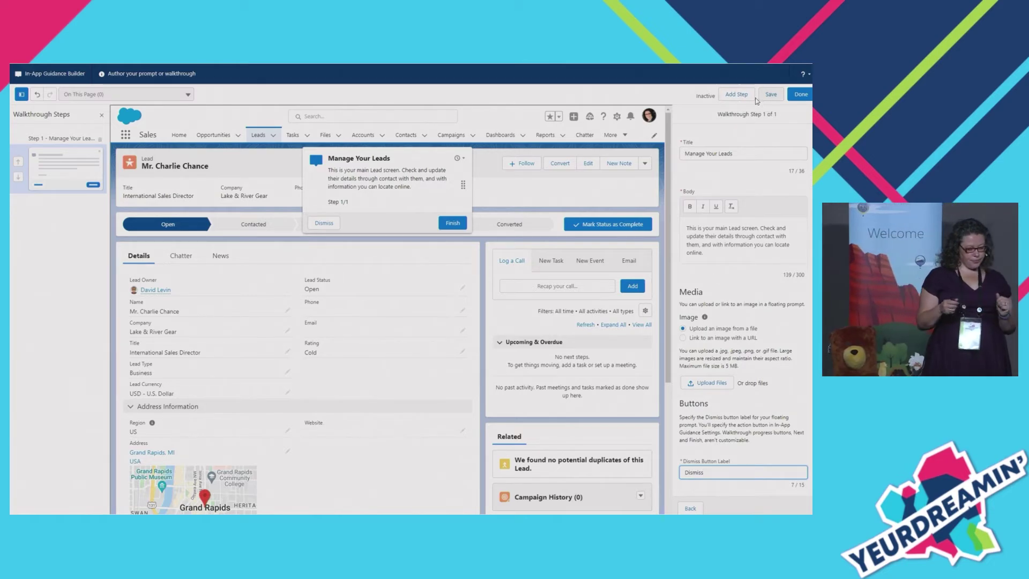
Add a second walkthrough step as a Docked Prompt and continue to its content.
left_click(737, 94)
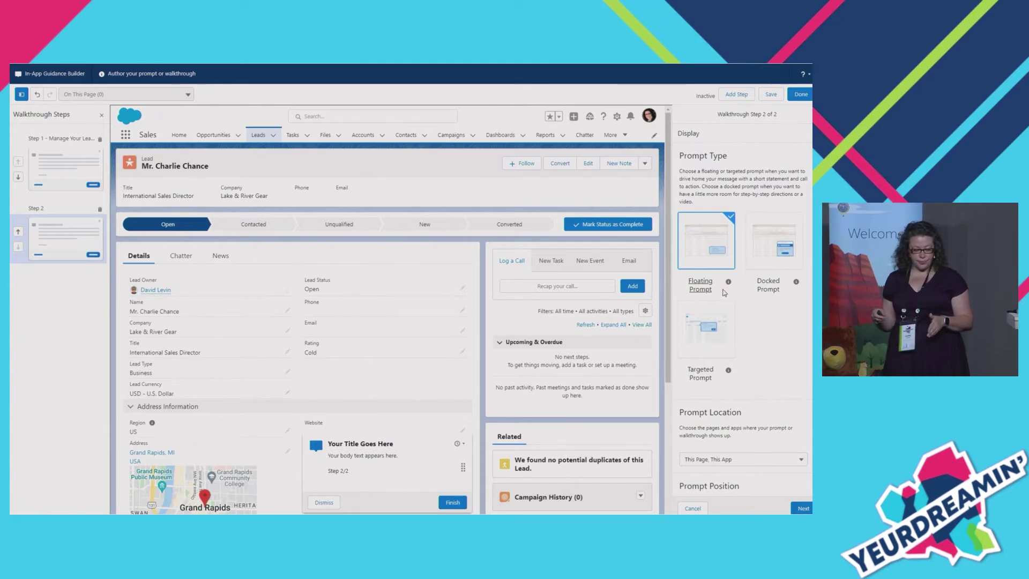
left_click(768, 265)
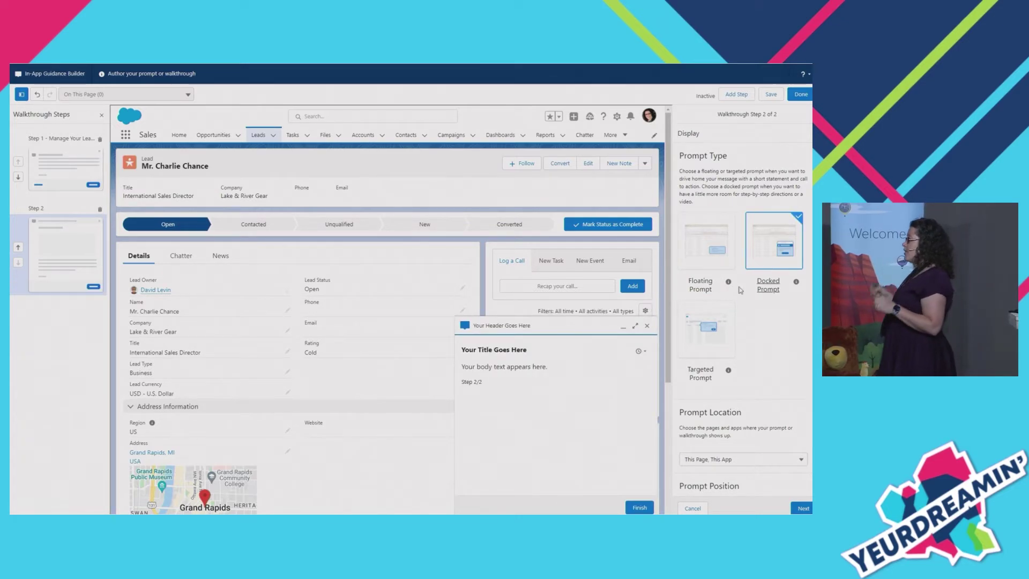
scroll(738, 464, "down", 1)
scroll(739, 464, "down", 3)
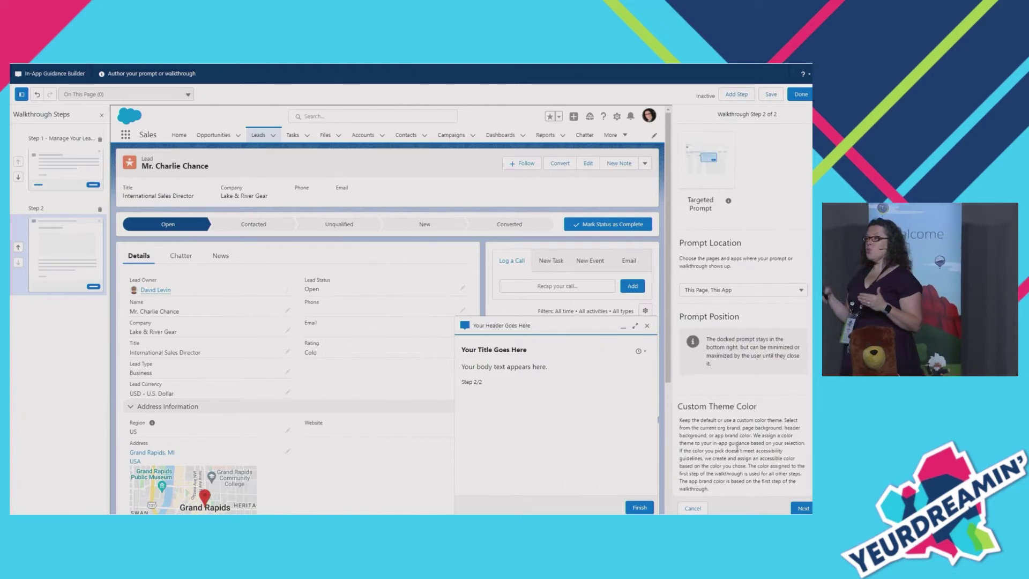
left_click(801, 508)
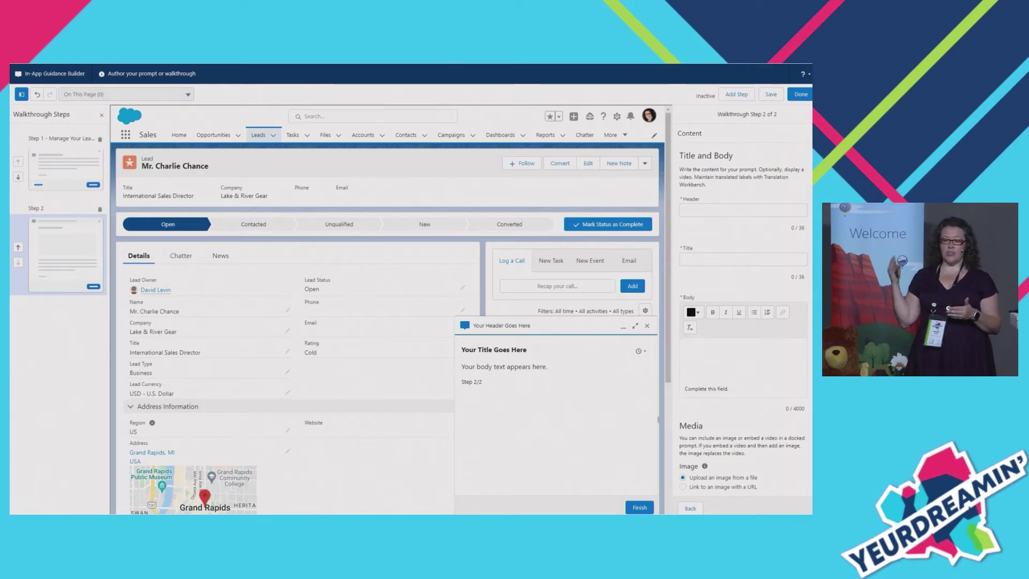
Give the docked prompt the header "Work Your Lead" and the title "Keep the details up to date".
left_click(712, 208)
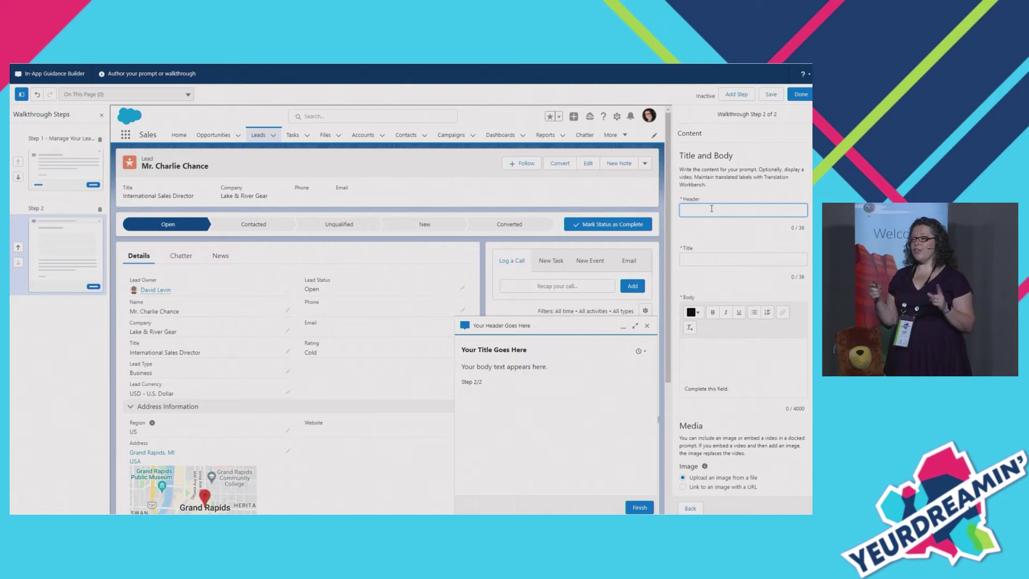
type("Work Your Lead")
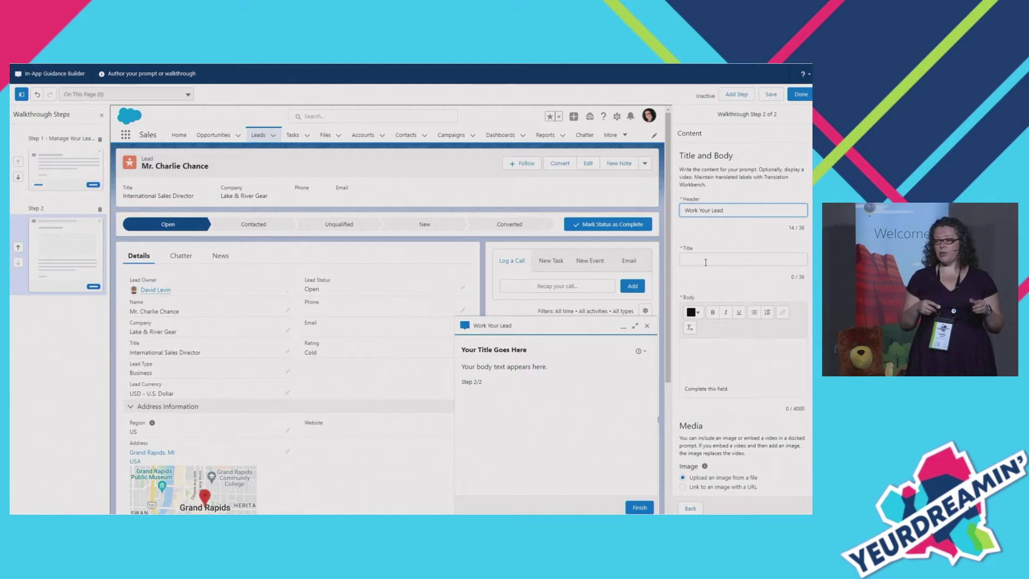
left_click(705, 262)
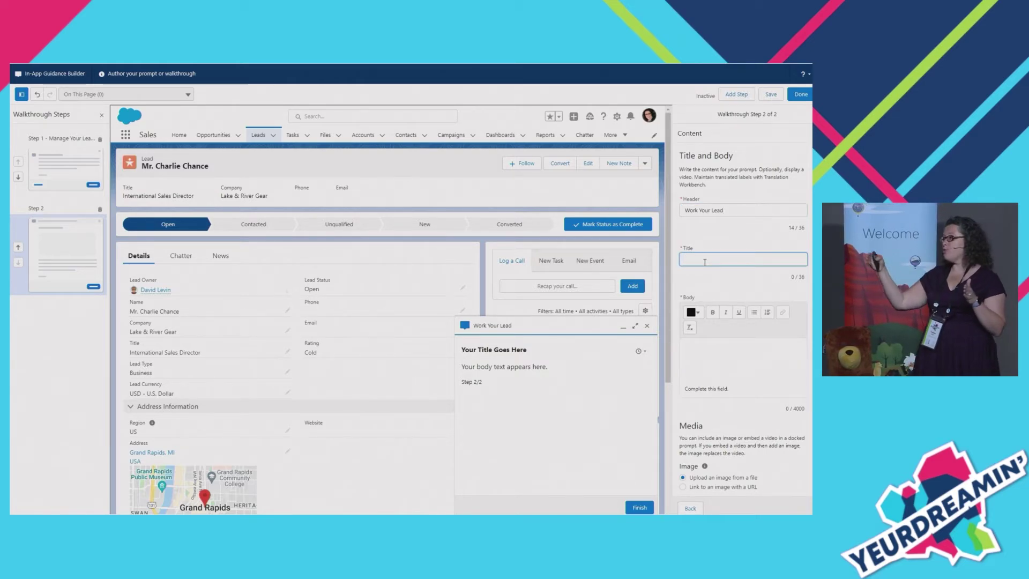
type("Keep the ")
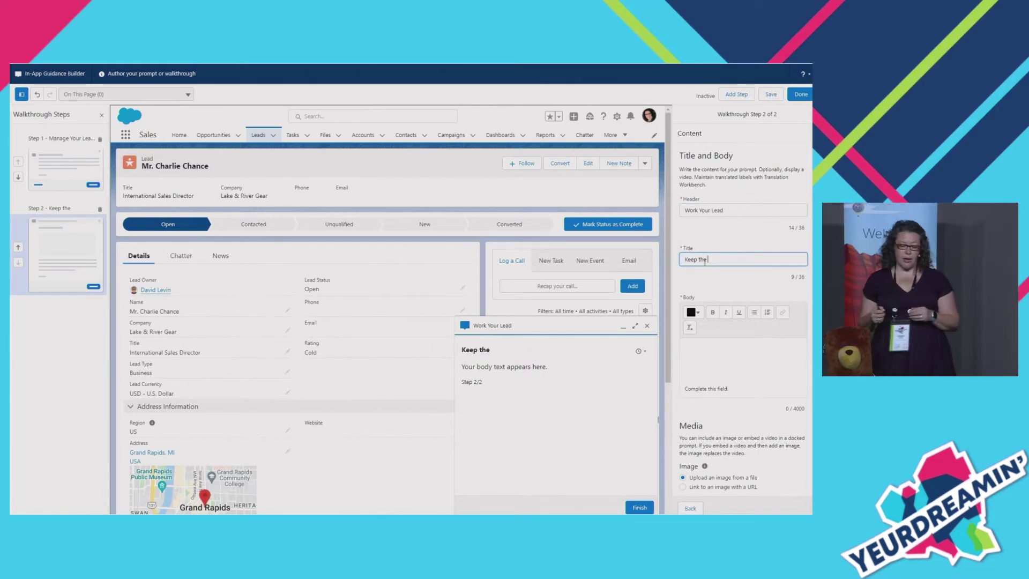
type("details")
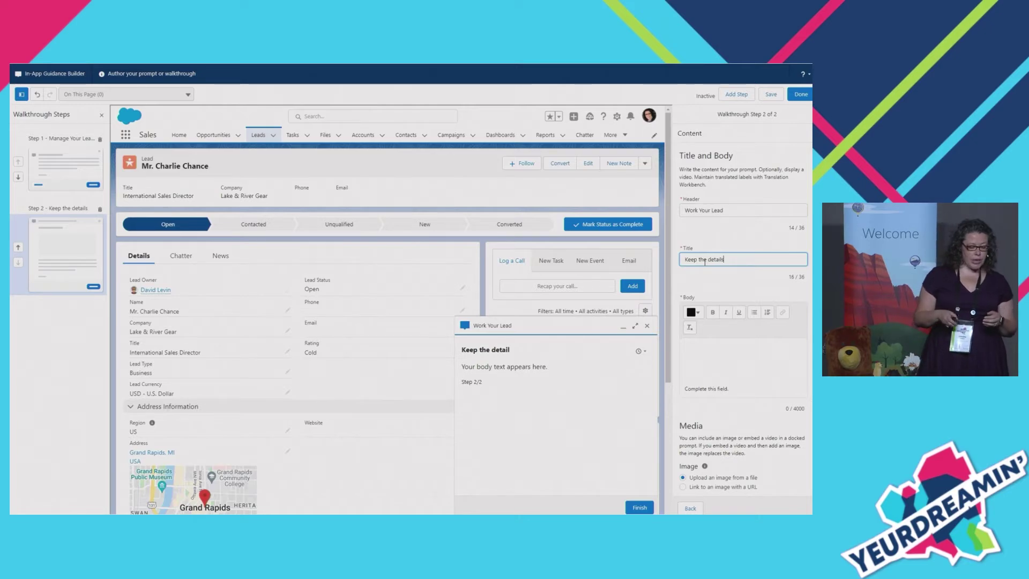
type(" up to date")
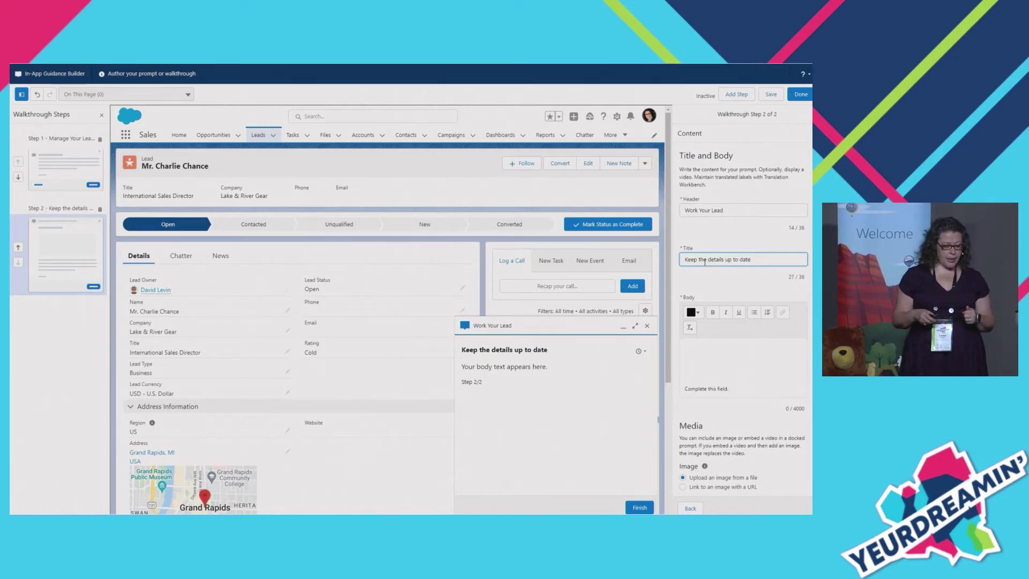
key("Tab")
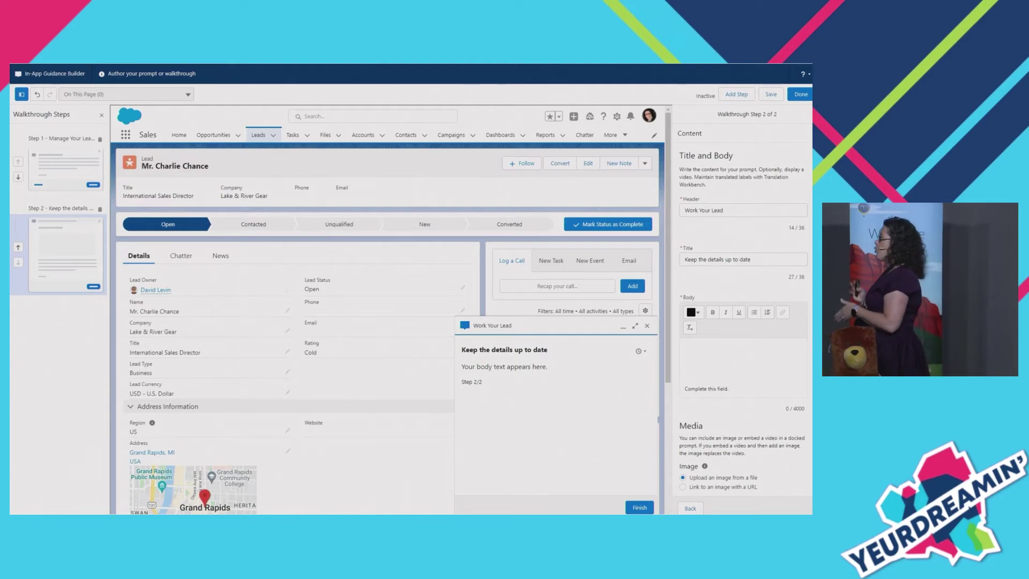
Enter the body "Capture your activity / Log a call, schedule a follow up / Update the Status by selecting the new status and click Mark Status as Complete".
left_click(728, 351)
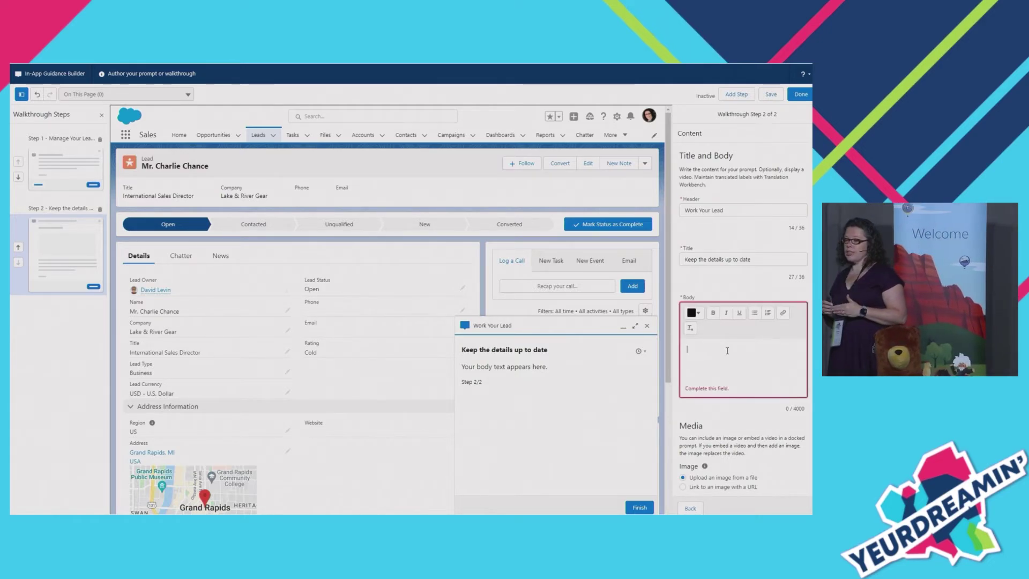
type("Capture your activity Log a call, schedule a follow up  Update the Status by selecting the new status and click Mark Status as Complete")
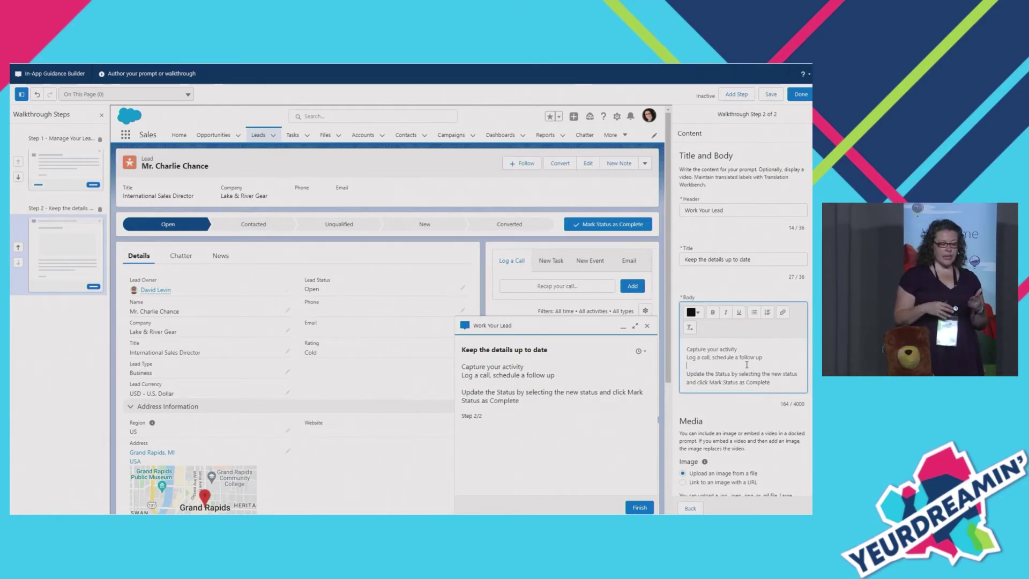
key("Delete")
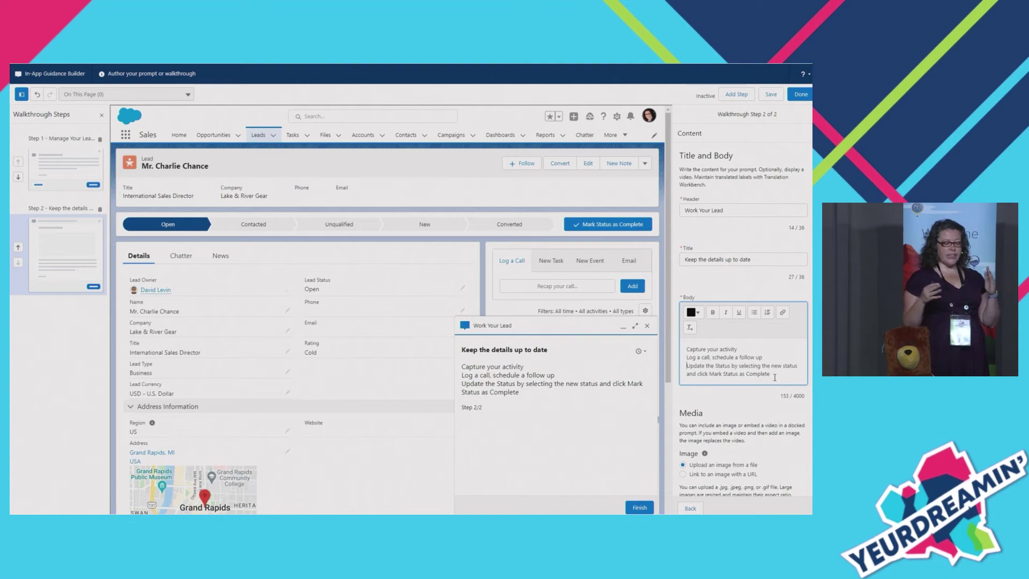
Split the call line of the body into two lines, "Log a call" and "Schedule a follow up".
left_click(714, 357)
key("Return")
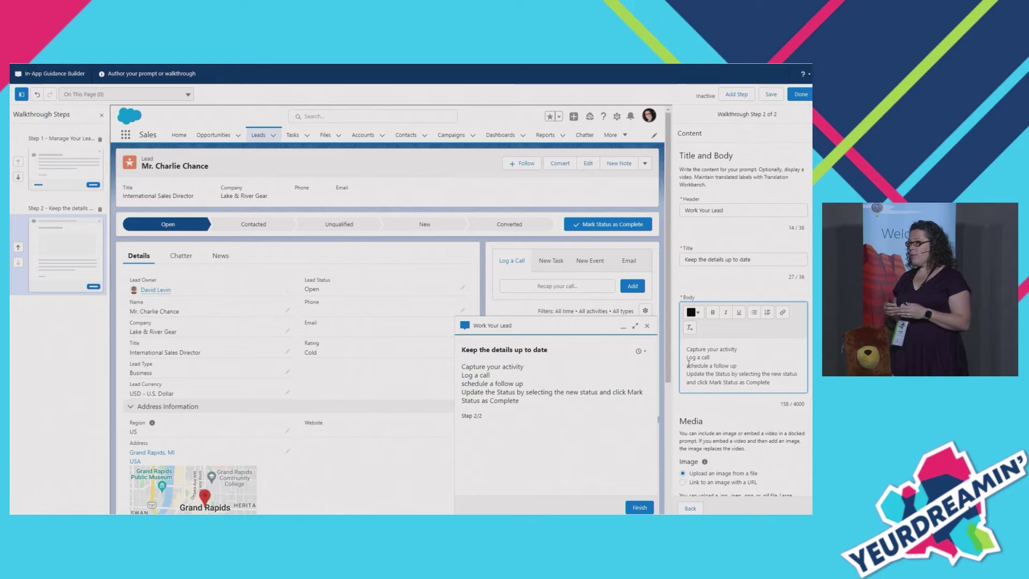
key("Delete")
type("S")
Format the three lines from "Log a call" onward as a bulleted list and make "Capture your activity" bold.
left_click_drag(770, 385, 675, 361)
left_click(754, 313)
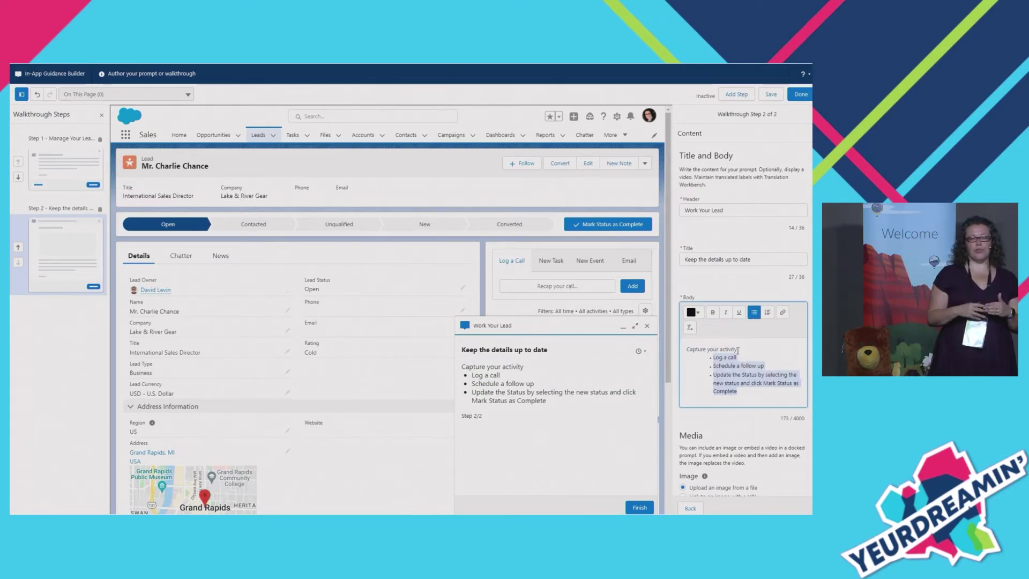
left_click(712, 316)
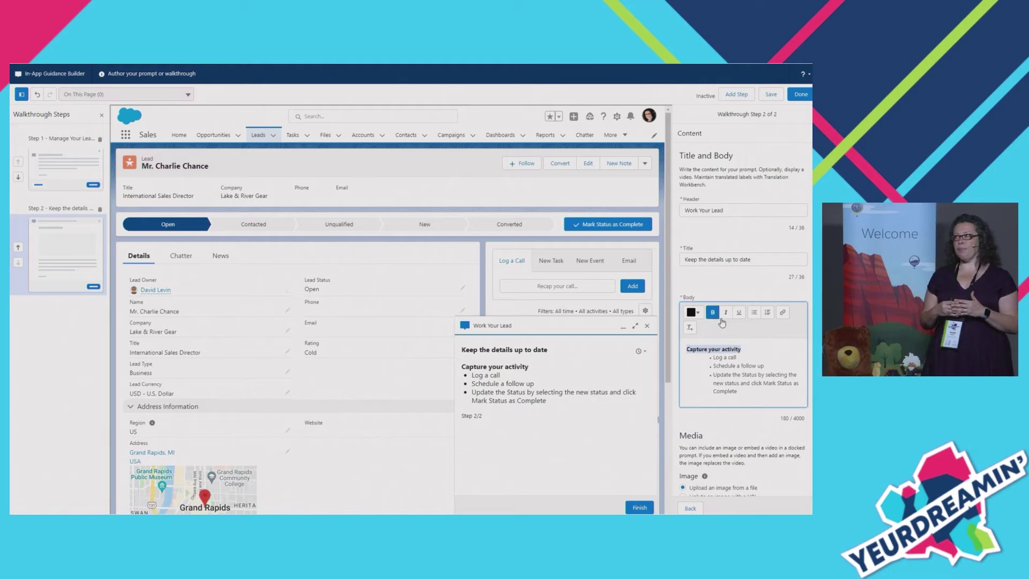
Change the formatting of "Capture your activity" in the body from bold to underlined.
left_click(713, 316)
left_click(739, 315)
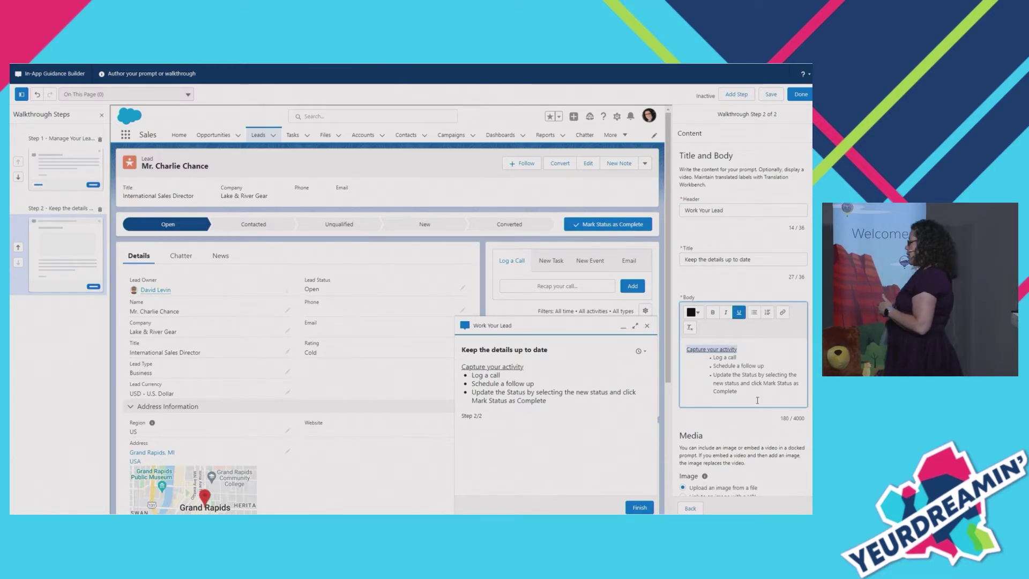
left_click(754, 394)
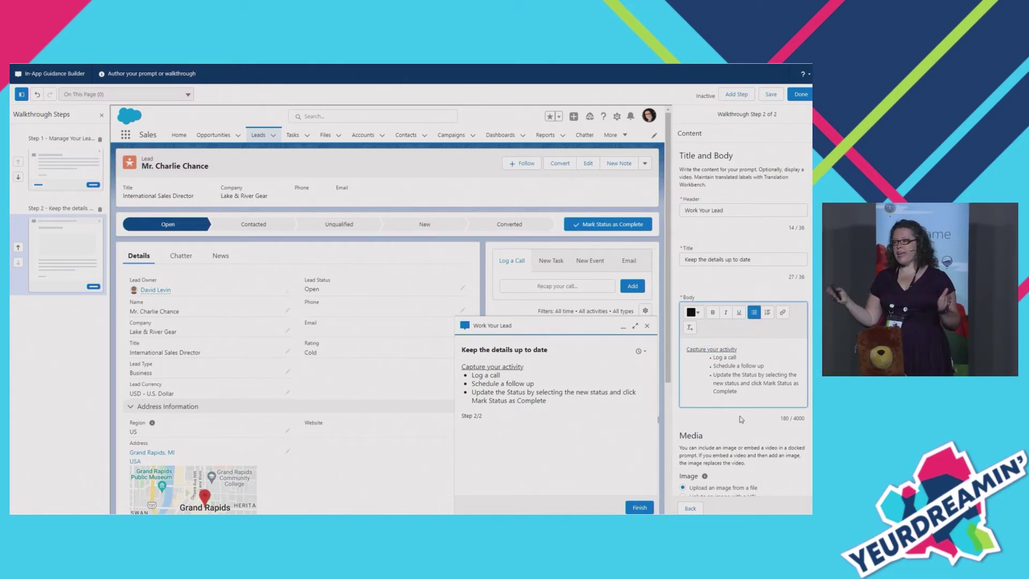
Upload the image file Complete.jpg to the docked prompt's media.
scroll(741, 418, "down", 3)
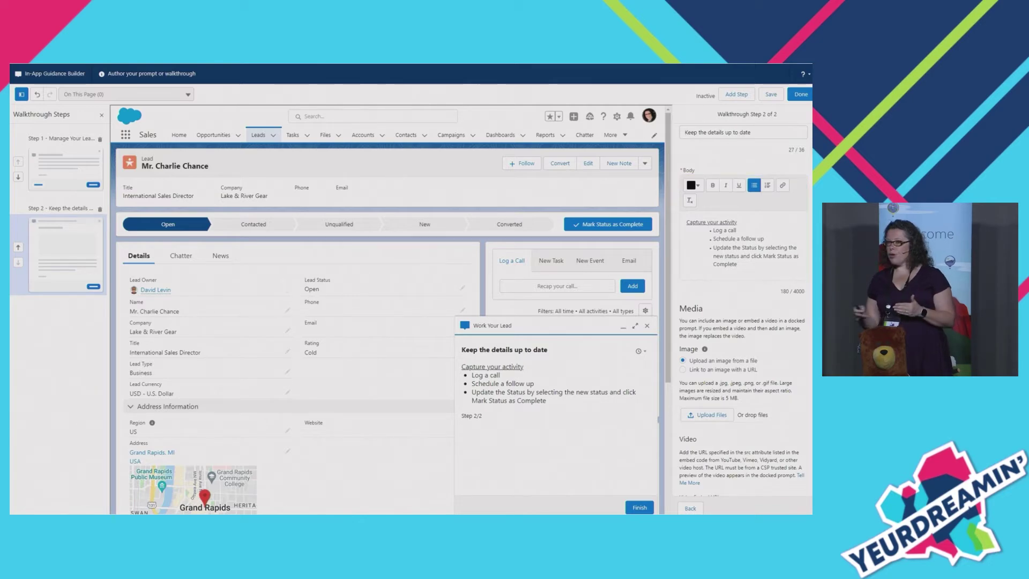
left_click_drag(277, 365, 753, 415)
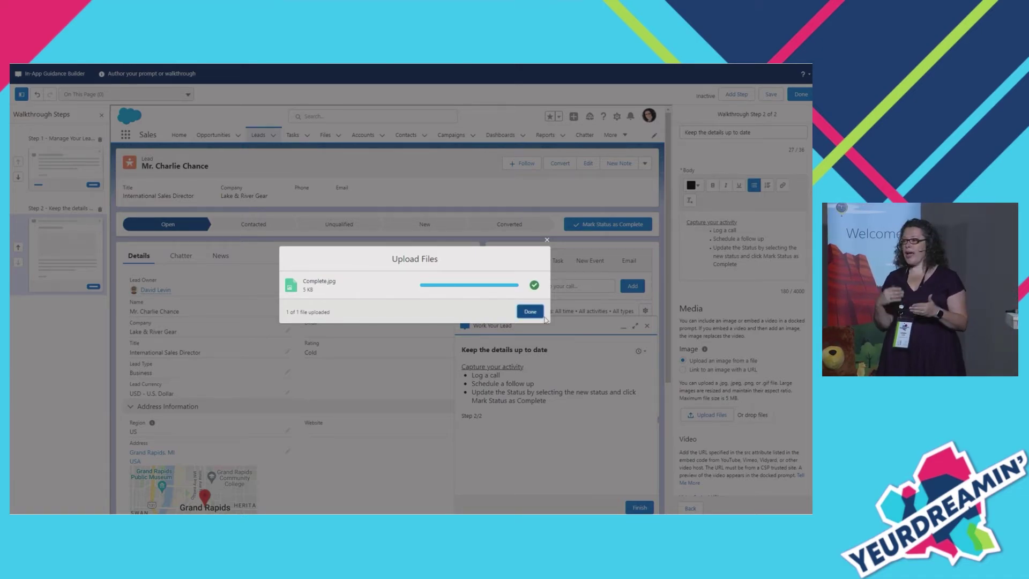
left_click(532, 312)
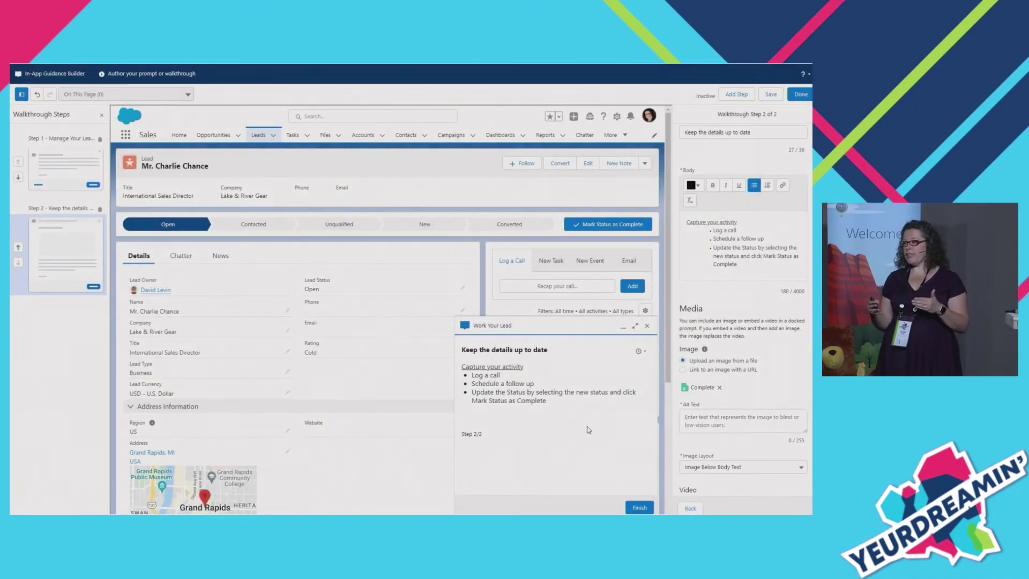
Enter "Mark Status as Complete button" as the image's alt text.
left_click(715, 418)
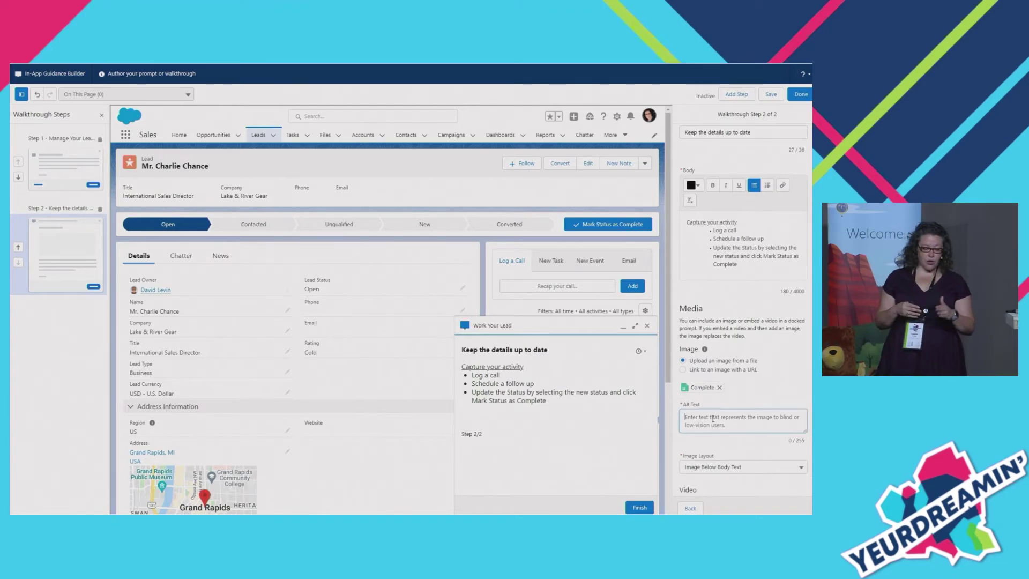
type("M")
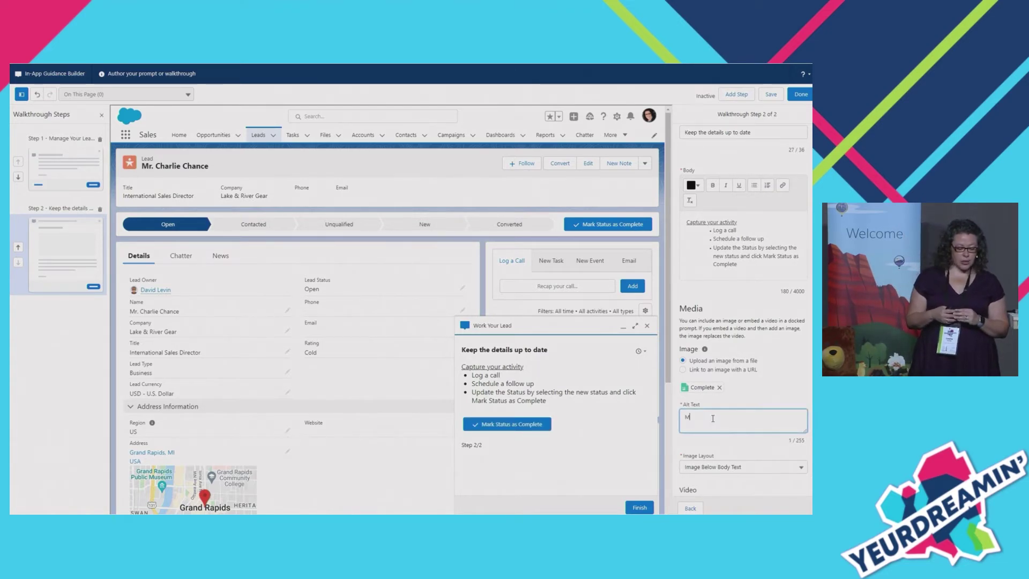
type("ark Sta")
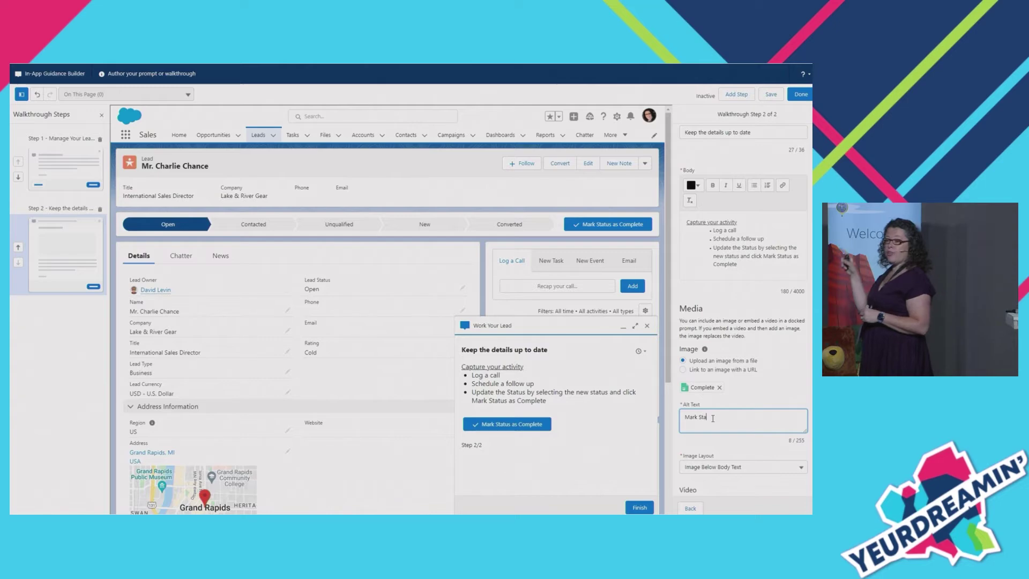
type("tus as Com")
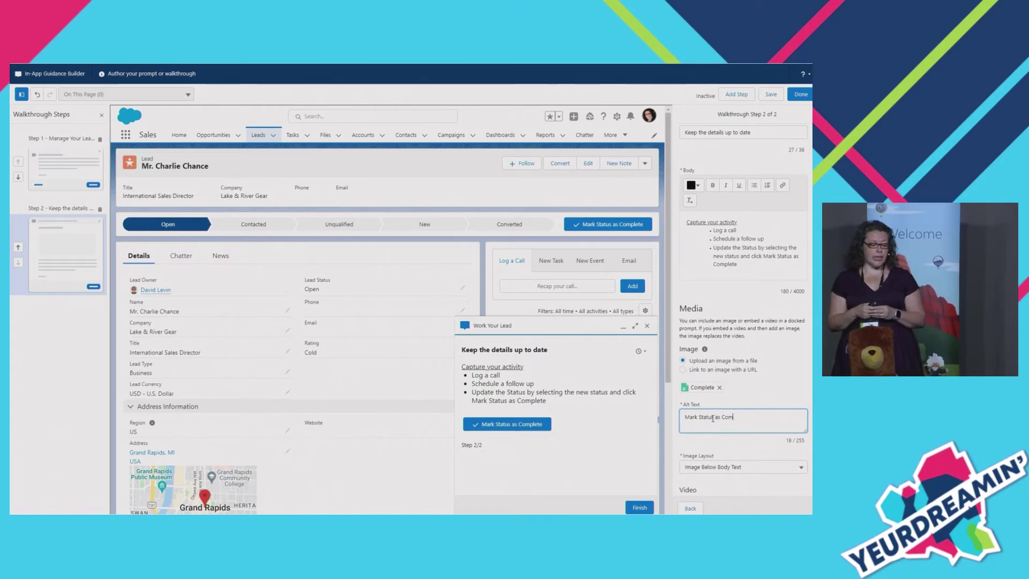
type("plete but")
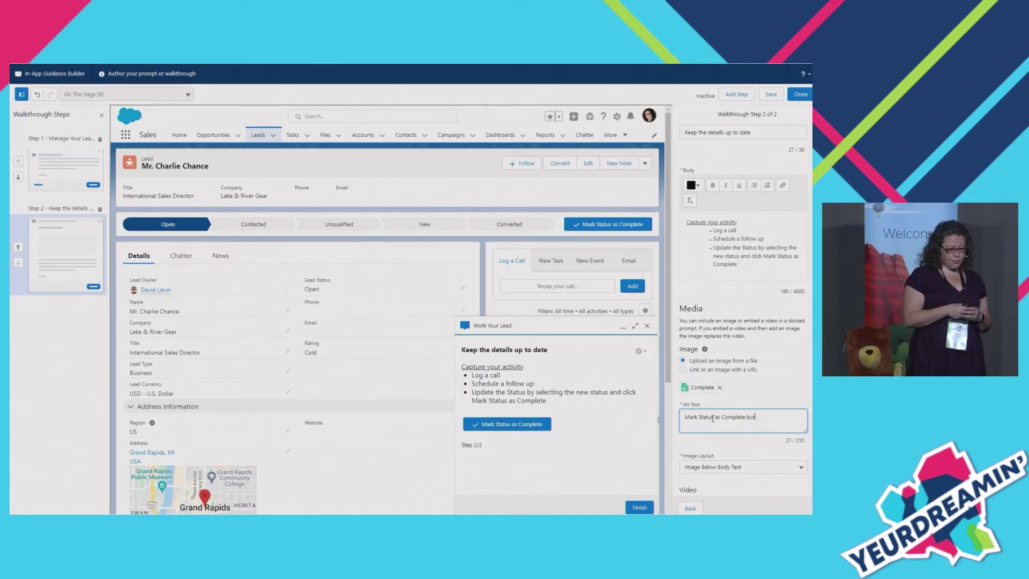
type("ton")
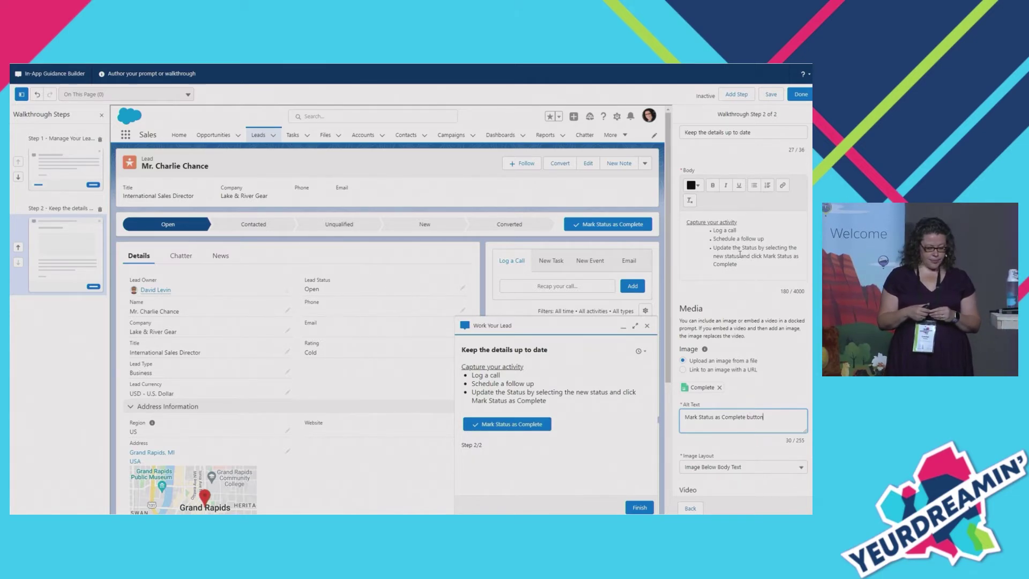
Make "Mark Status as Complete" bold in the last bullet of the body.
left_click_drag(737, 263, 763, 256)
key("ctrl+b")
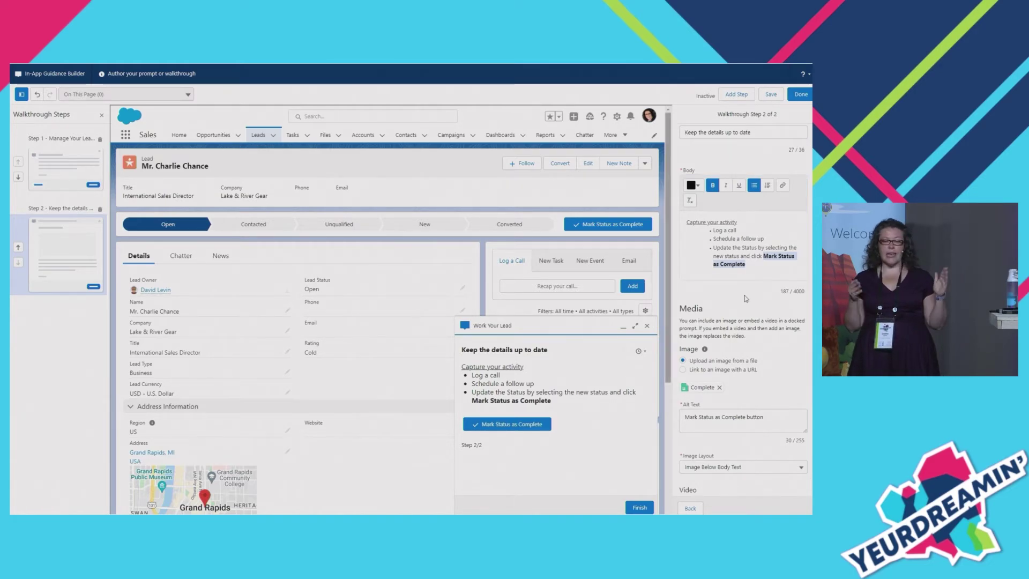
left_click(765, 387)
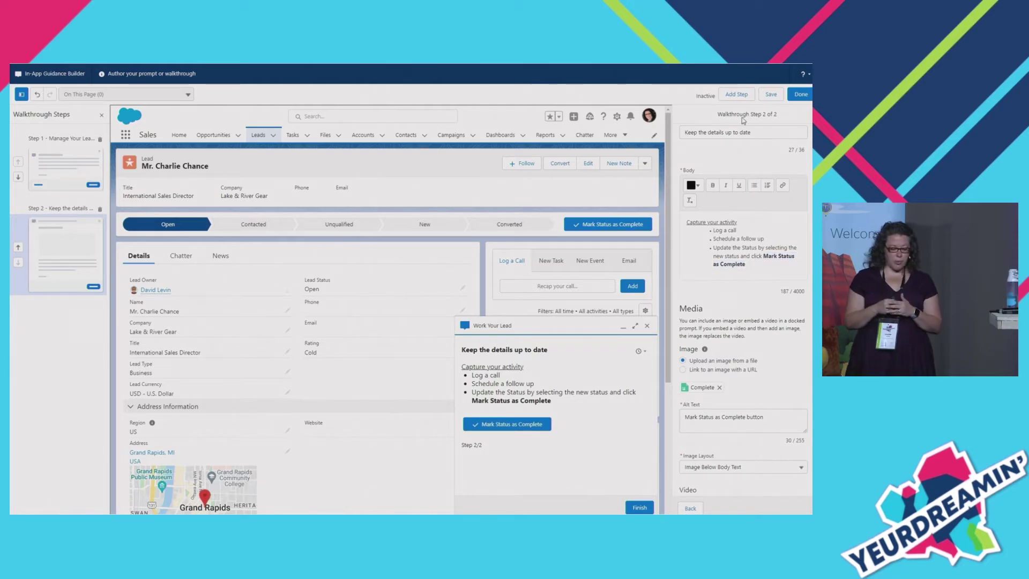
Add a third walkthrough step as a floating prompt and set its prompt position to Top Left.
left_click(740, 96)
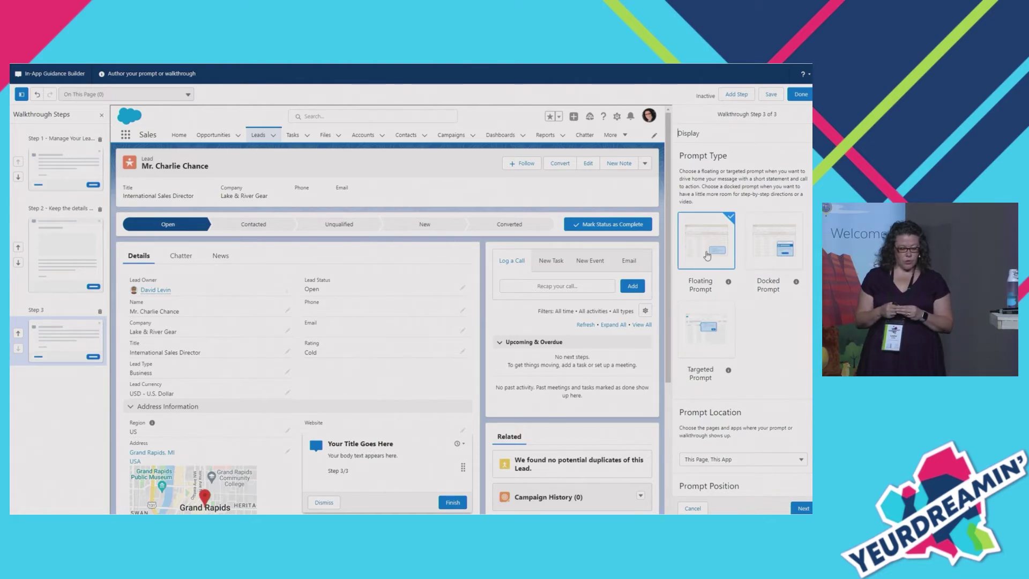
scroll(762, 401, "down", 5)
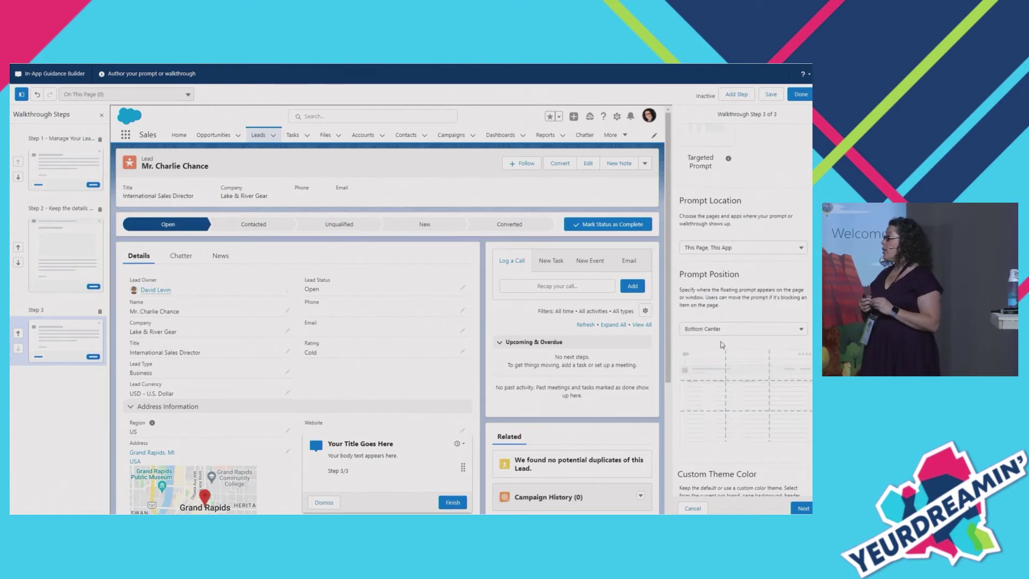
left_click(719, 329)
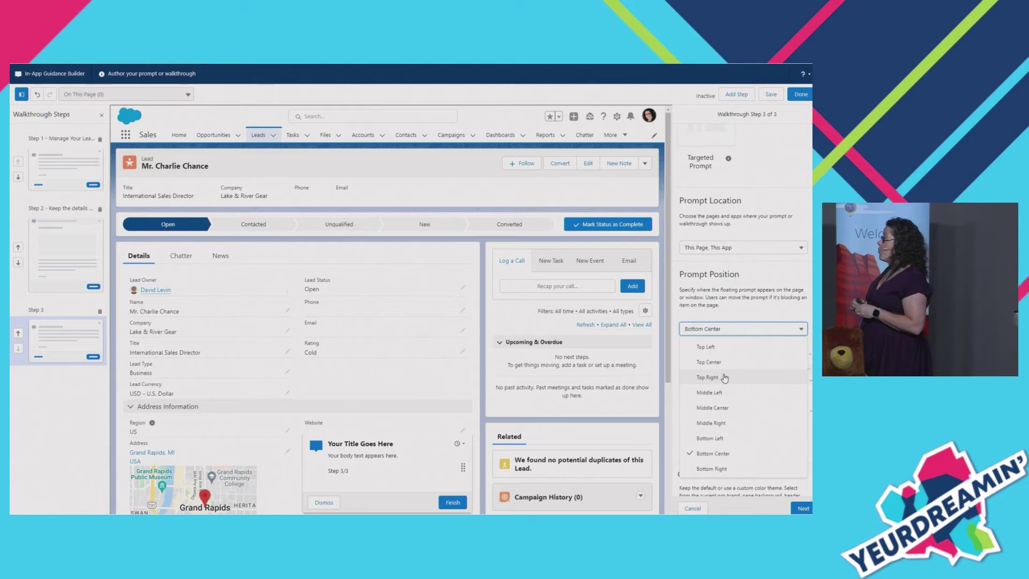
left_click(723, 377)
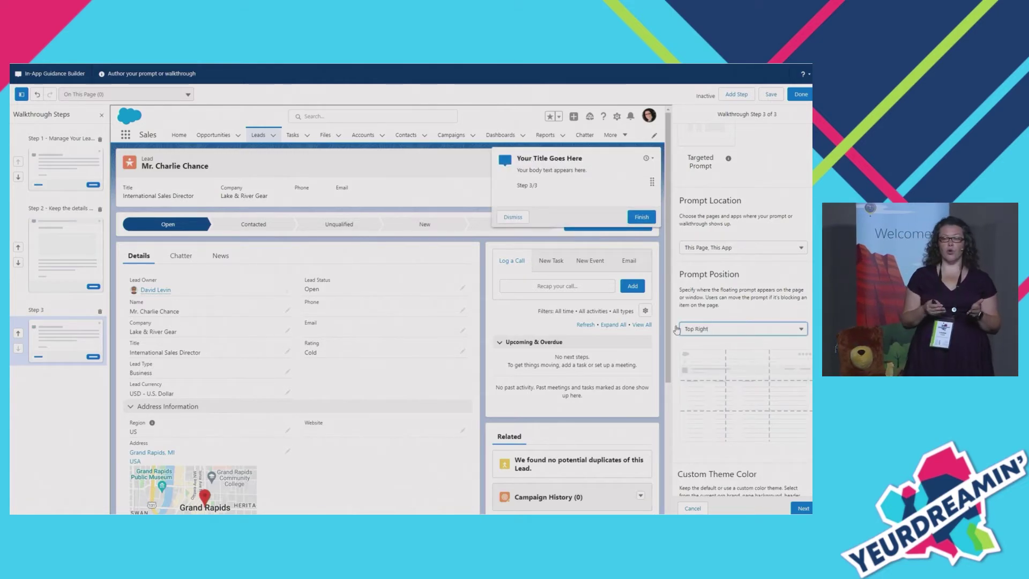
left_click(737, 337)
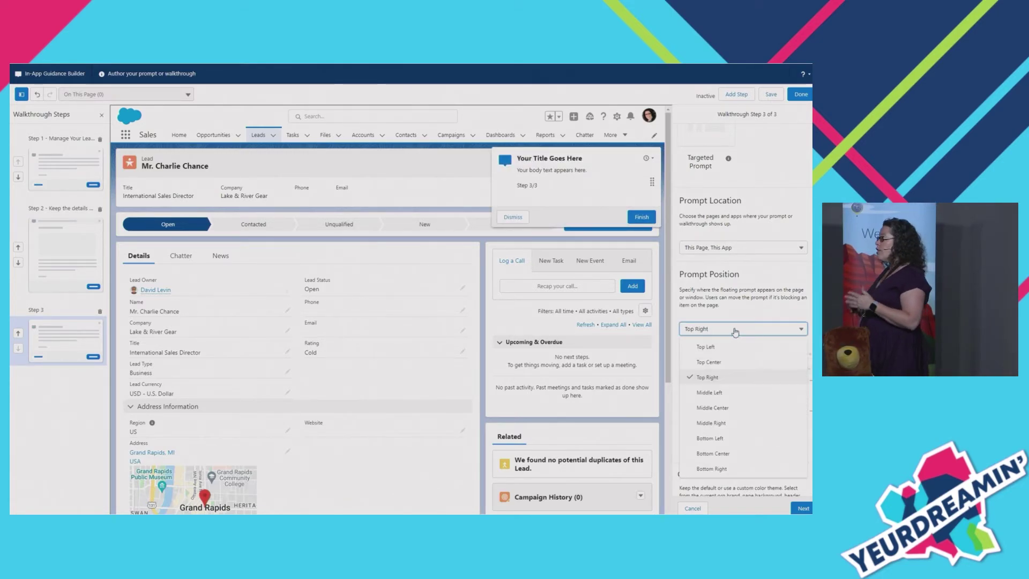
left_click(722, 345)
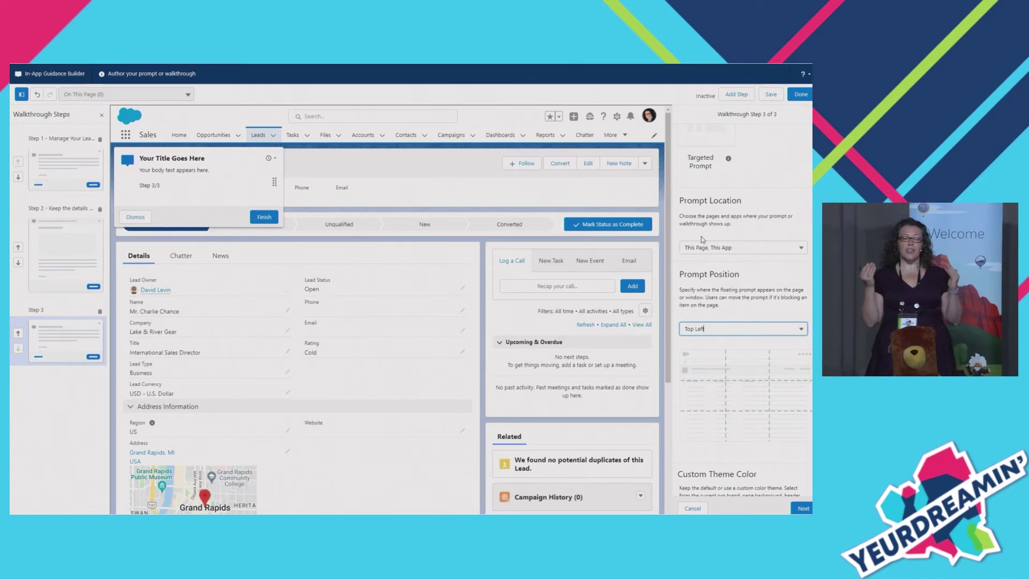
scroll(719, 254, "down", 3)
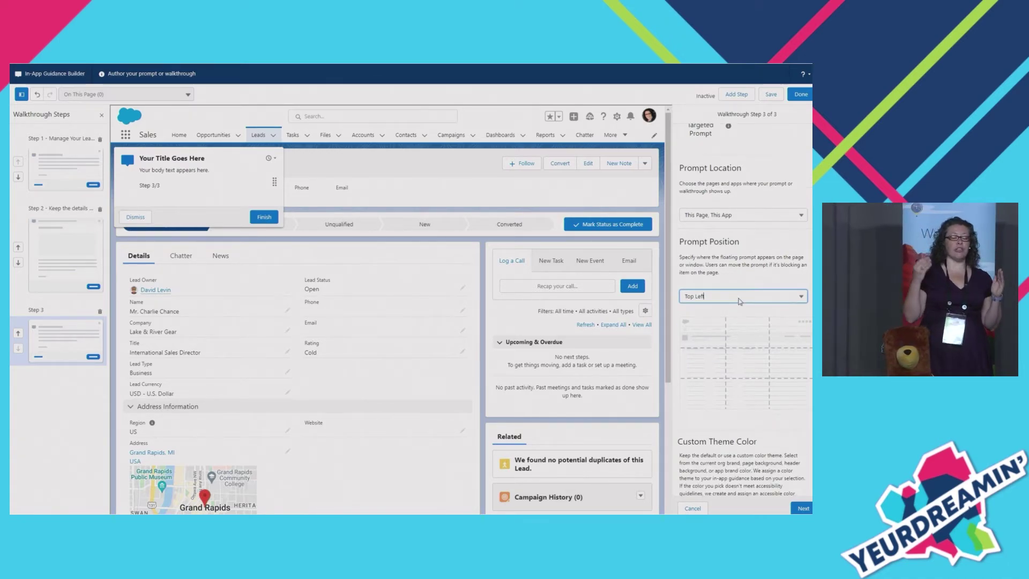
Proceed to the third step's content and title it "Turn Your Lead into an Opportunity".
left_click(803, 509)
left_click(710, 208)
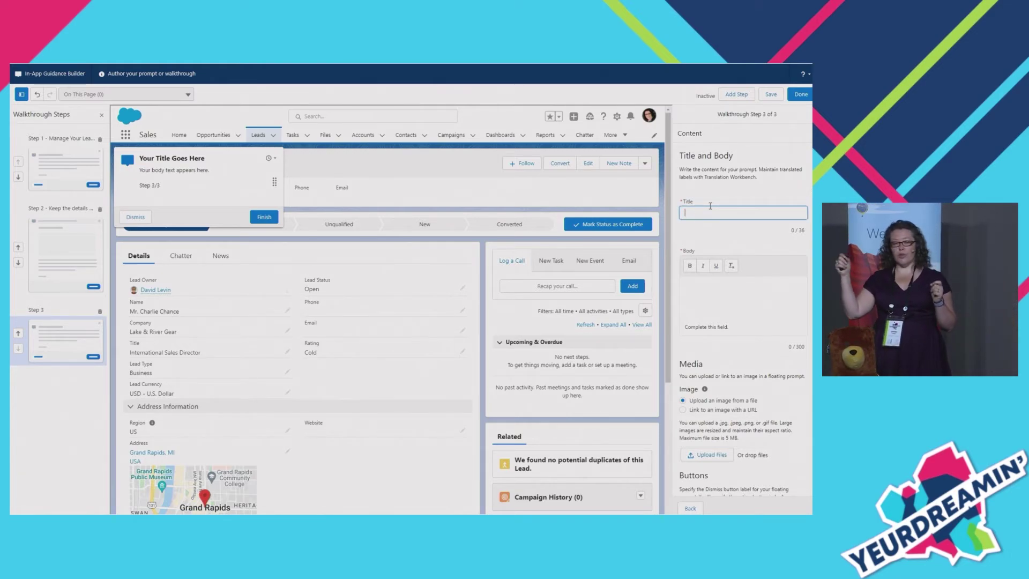
type("Turn You")
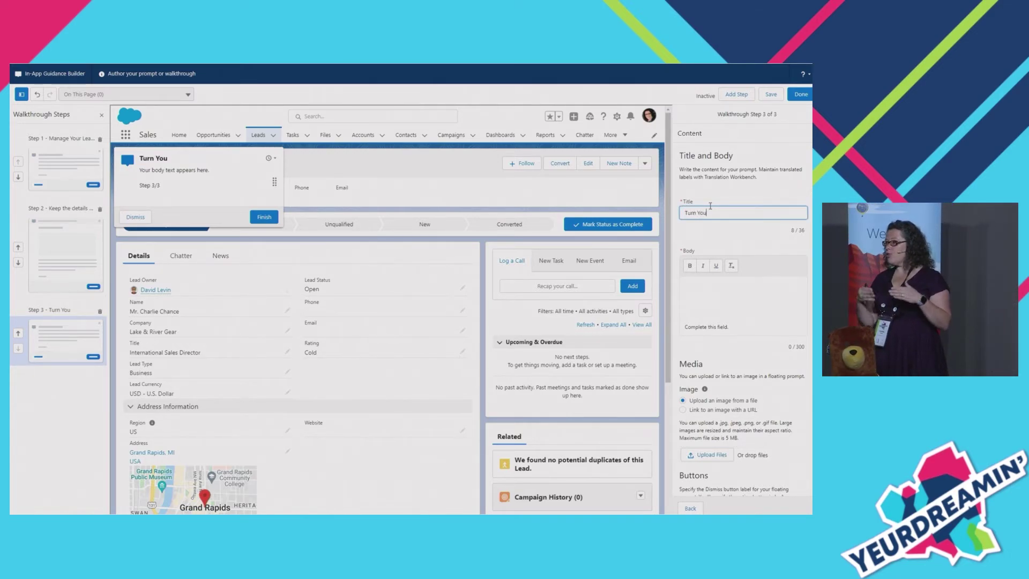
type("t Lead into")
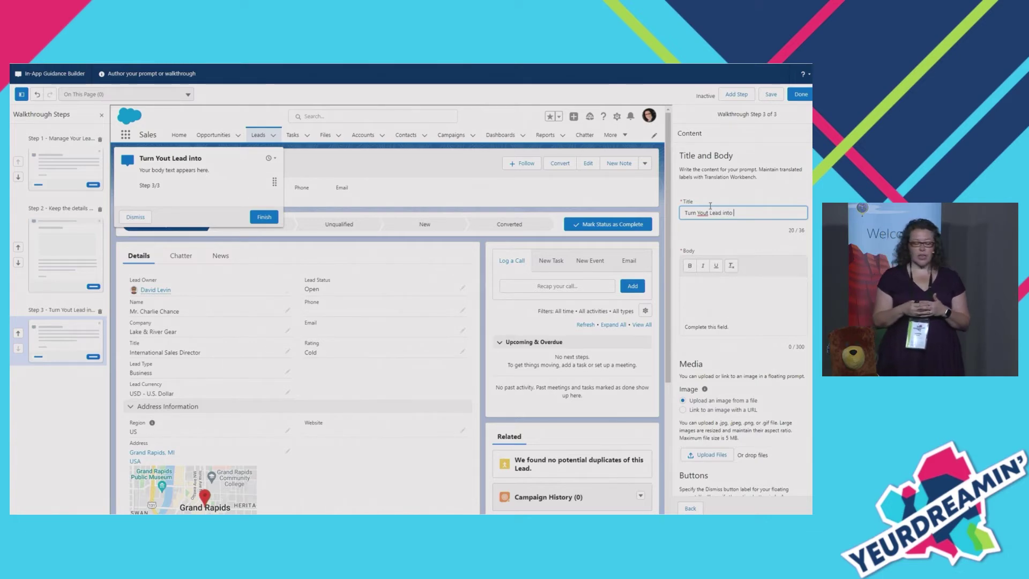
type(" an Opportunity")
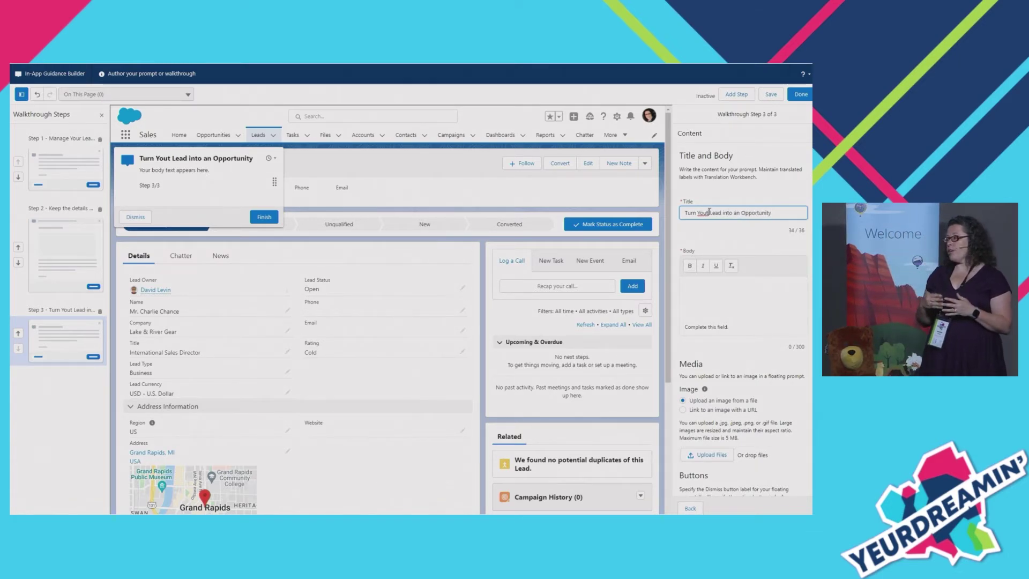
left_click(709, 212)
key("BackSpace")
type("r")
Enter the body "When you are ready for this lead to enter your pipeline click Convert" with "Convert" in bold.
left_click(721, 286)
type("When you are ready for this lead to enter your pipeline click Convert")
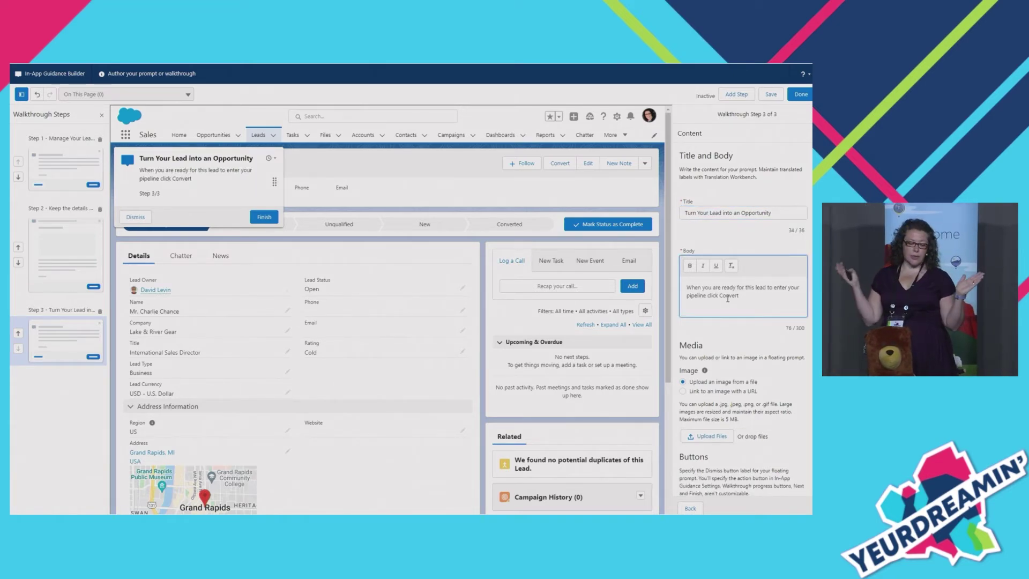
double_click(729, 296)
left_click(690, 265)
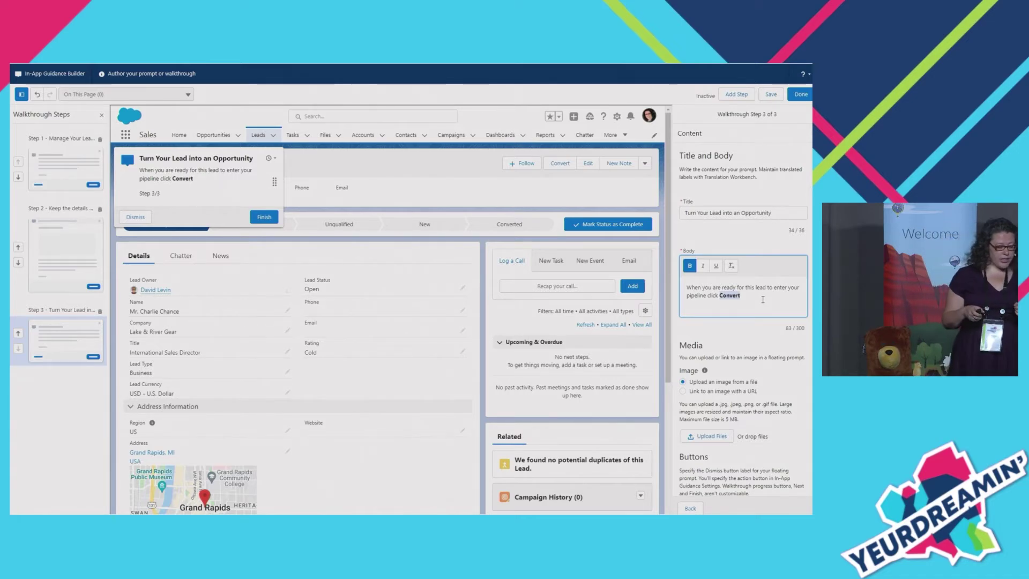
left_click(763, 299)
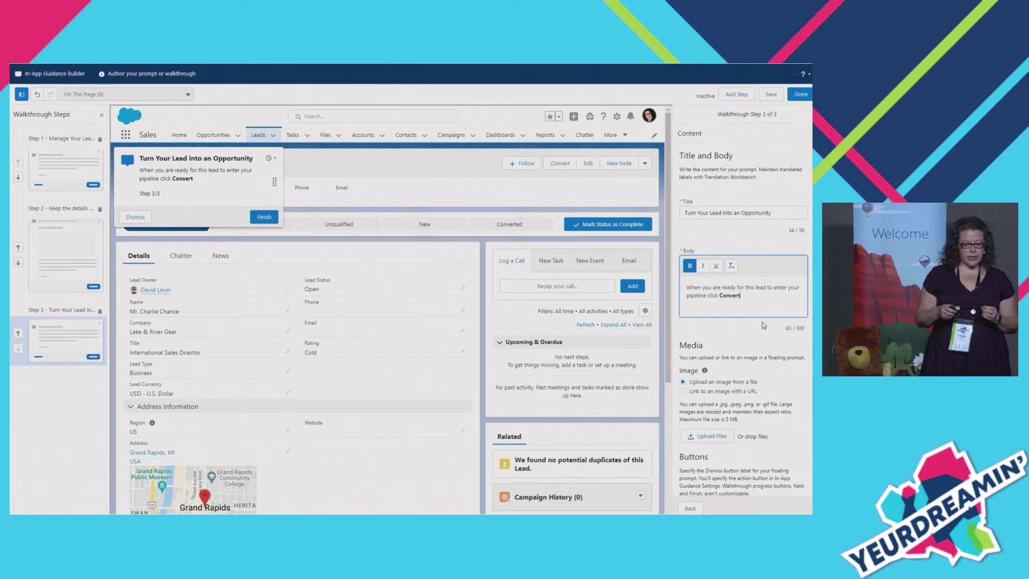
Set the third prompt's dismiss button label to "Dismiss".
scroll(762, 335, "down", 1)
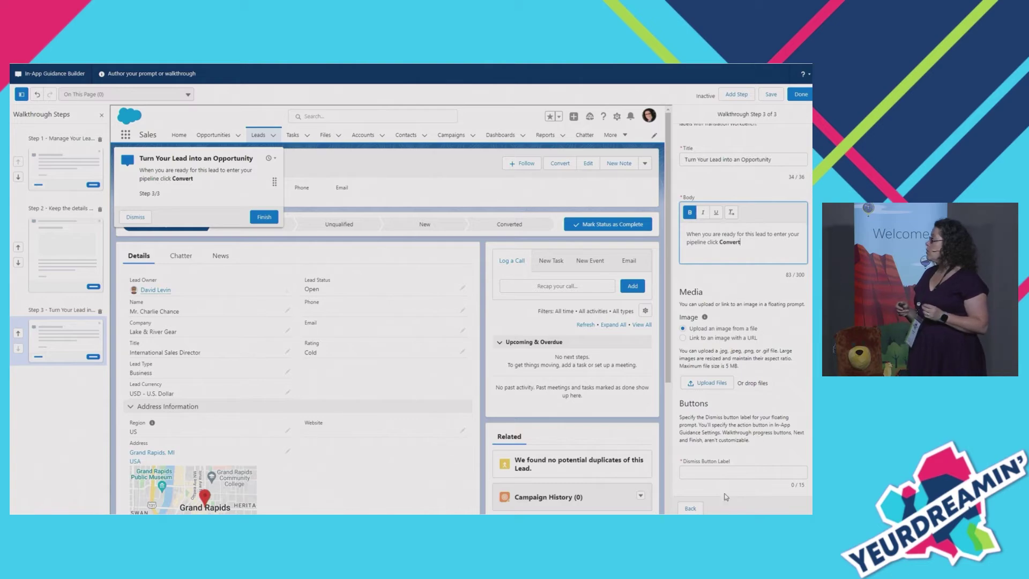
left_click(717, 473)
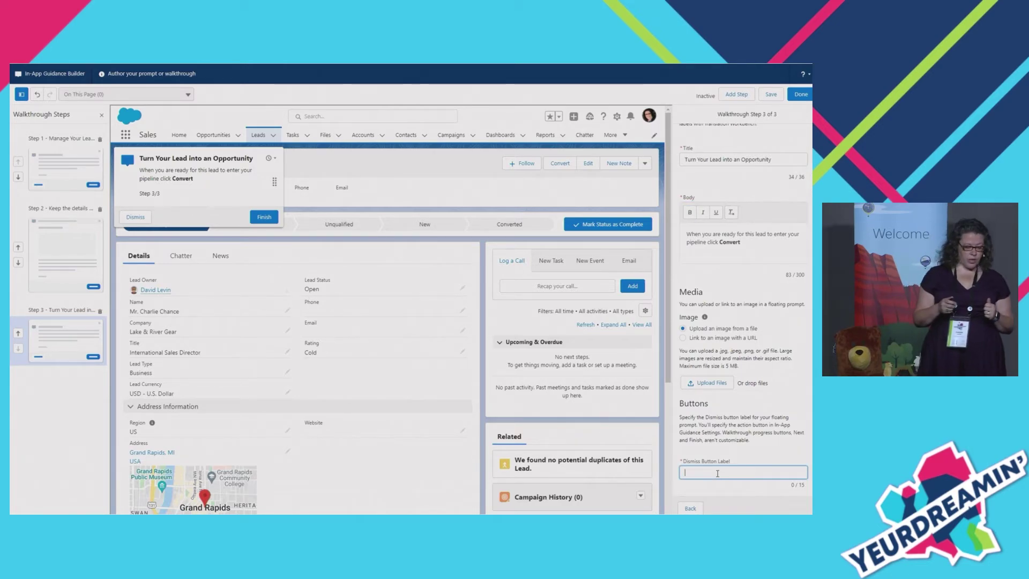
type("Dois")
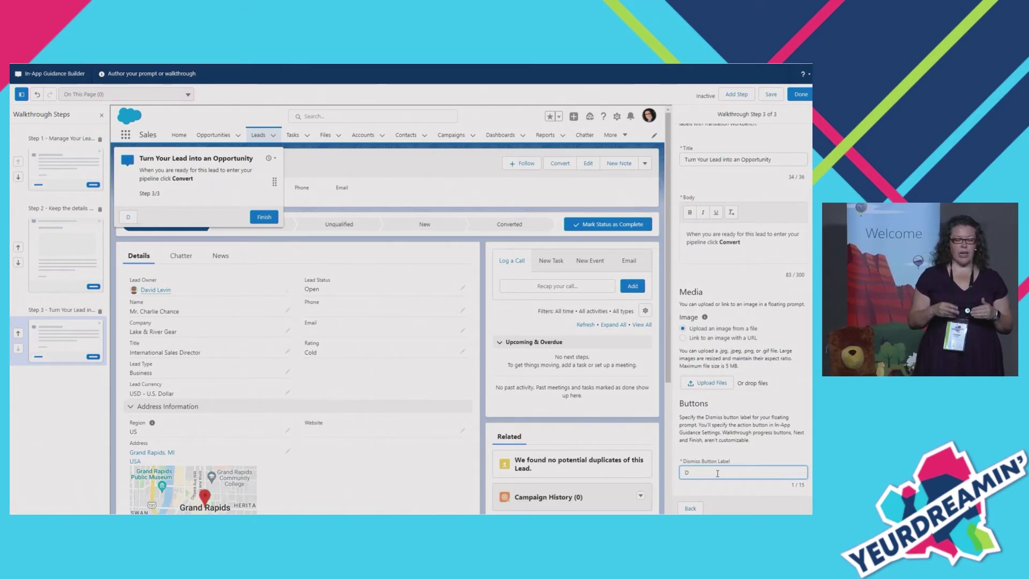
type("ismiss")
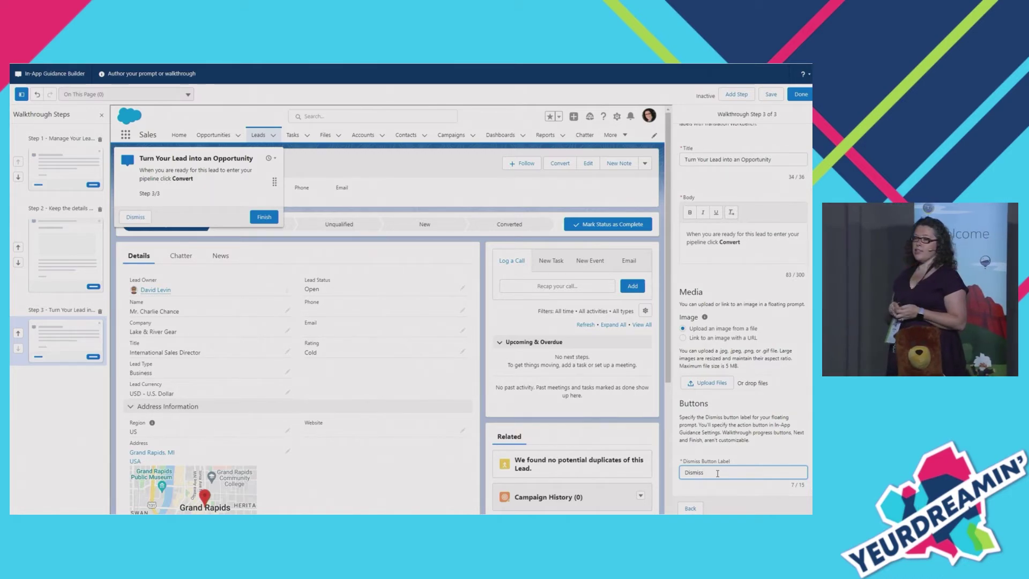
left_click(732, 433)
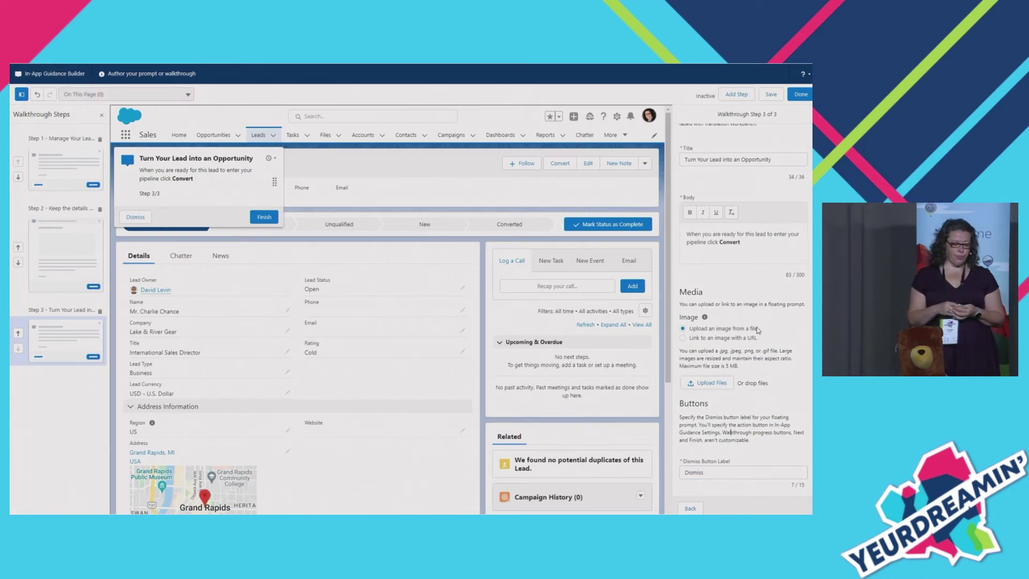
Save the walkthrough to open its guidance settings and enter "Lead Walkthrough" as the action link label.
left_click(772, 95)
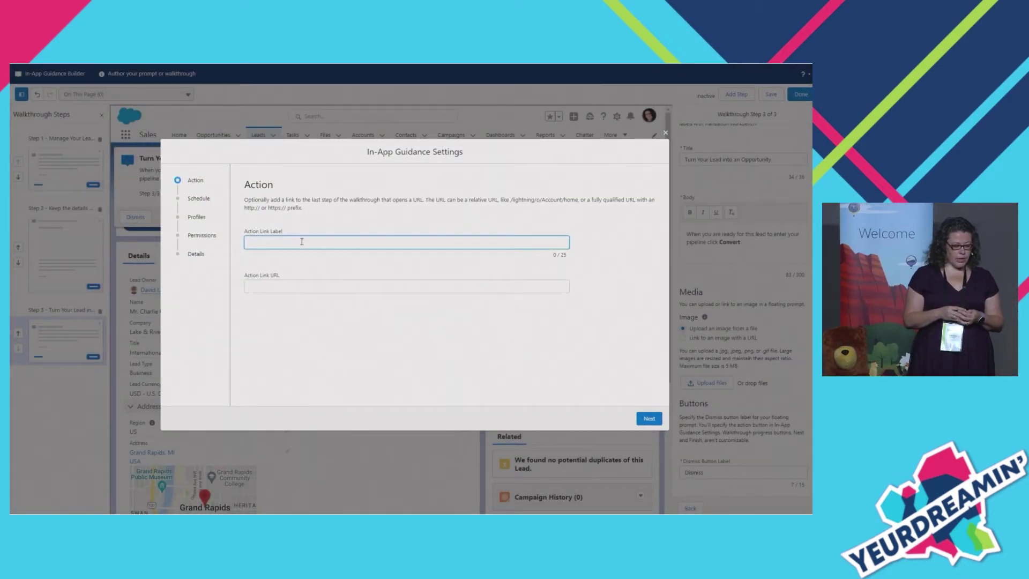
type("LEad")
key("BackSpace")
type("ead")
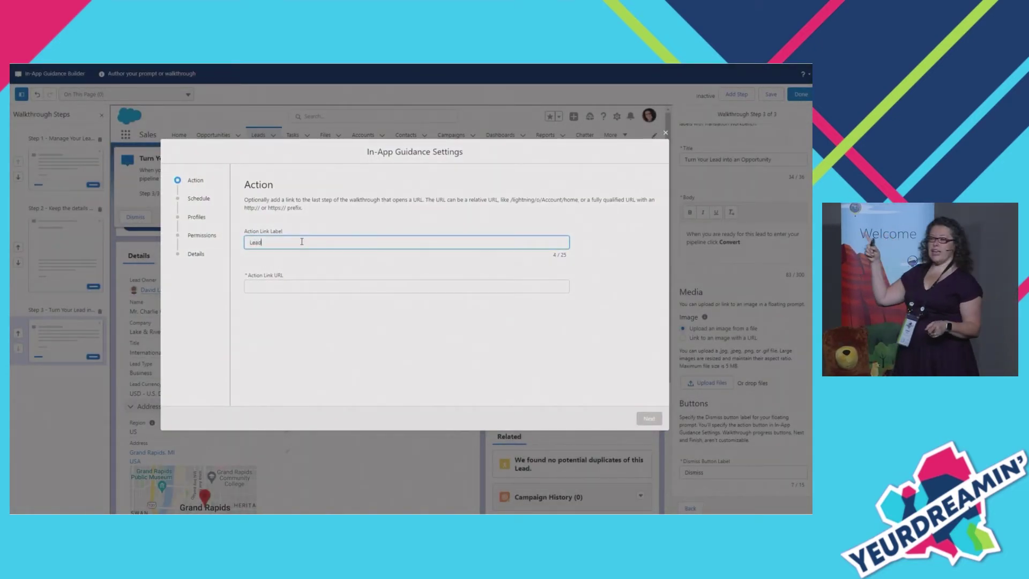
type(" Walkthrough")
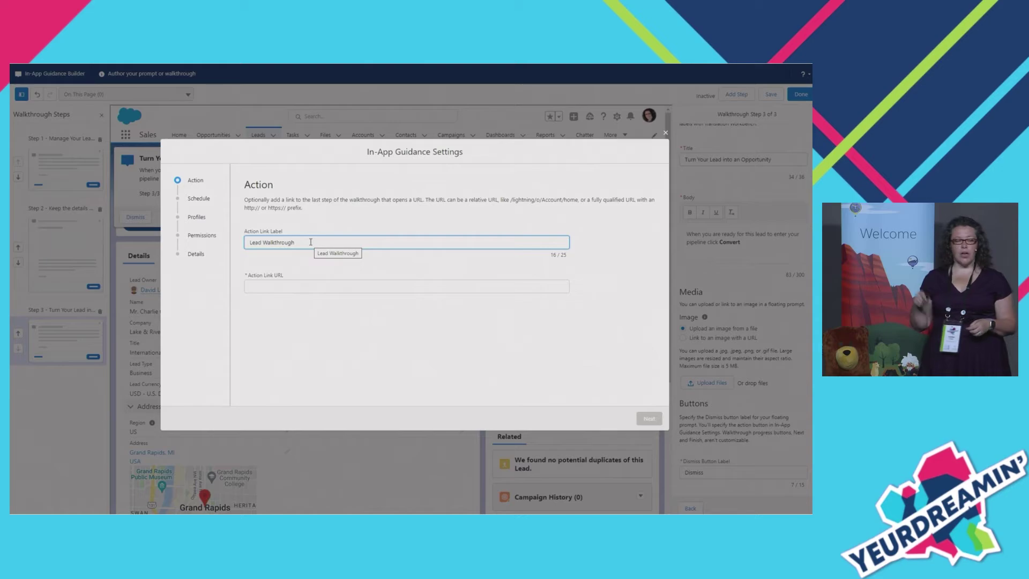
Replace the action link label with "Learn more about Leads".
left_click_drag(310, 242, 245, 244)
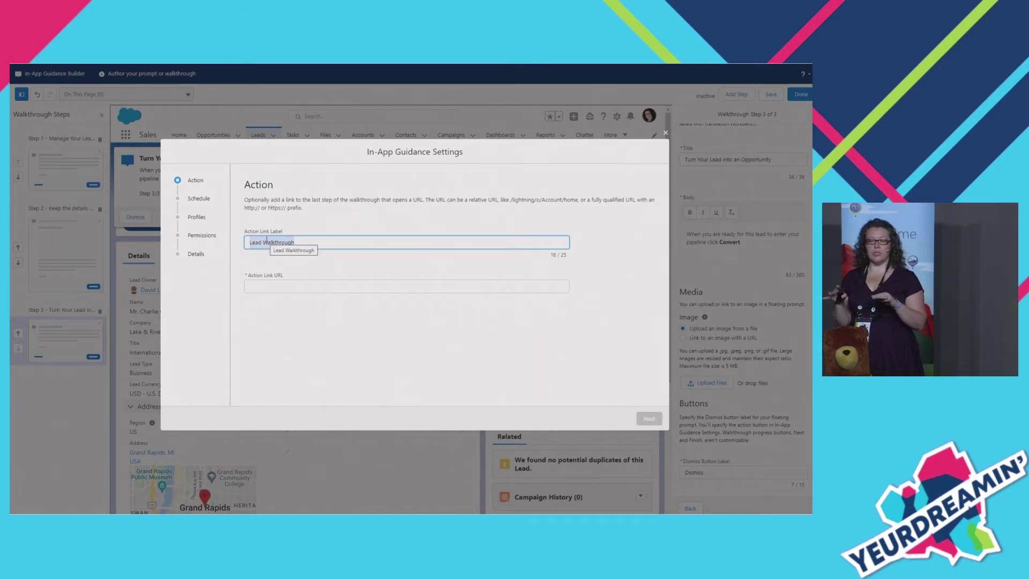
type("Learn mor")
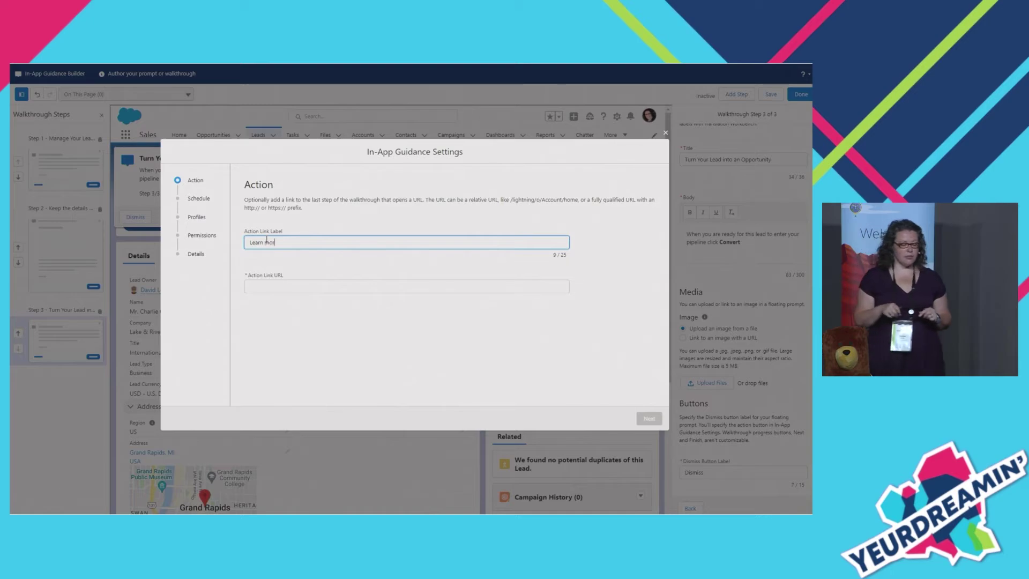
type("e about Leads")
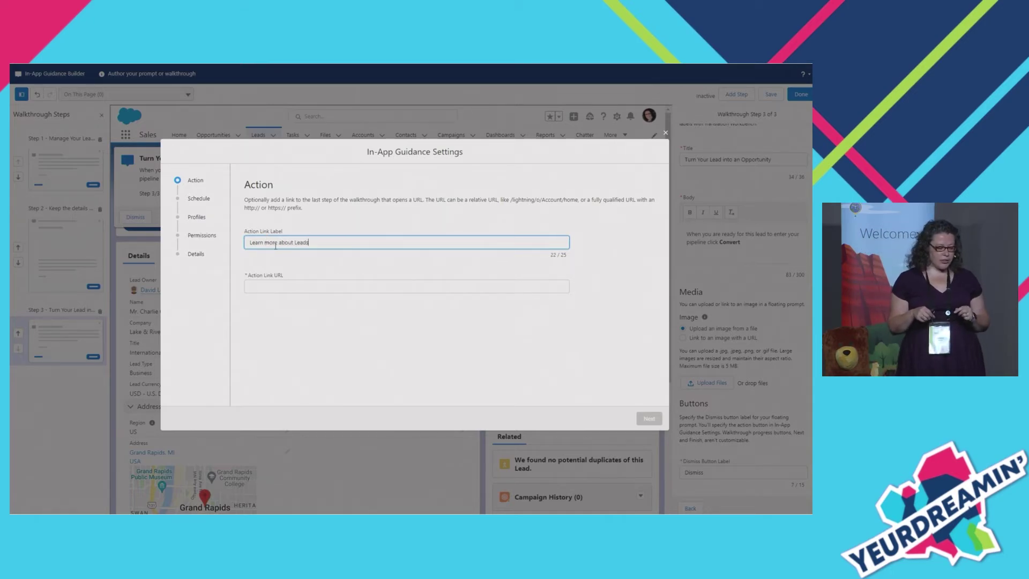
left_click(287, 286)
type("www.")
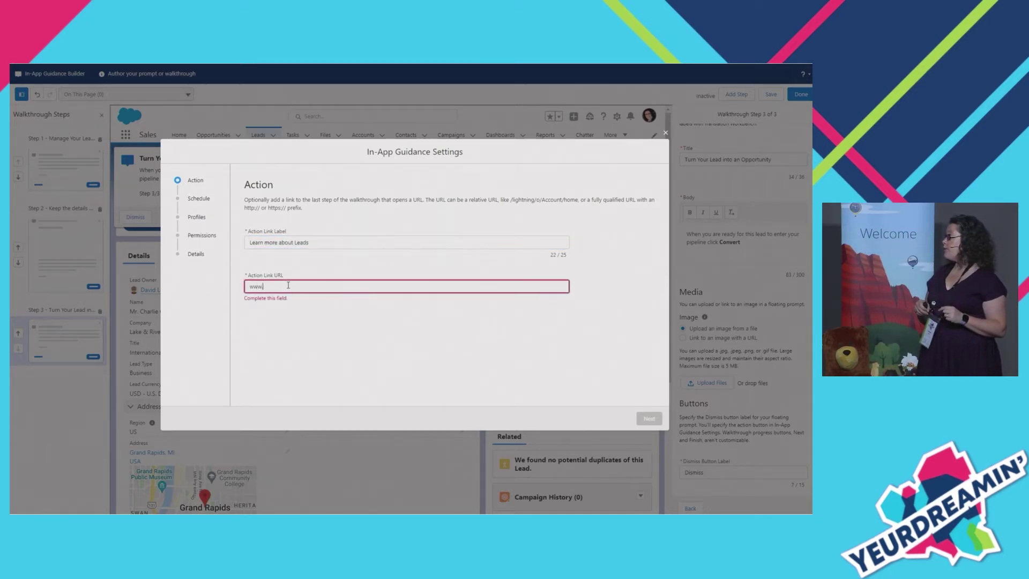
type("userguide.com")
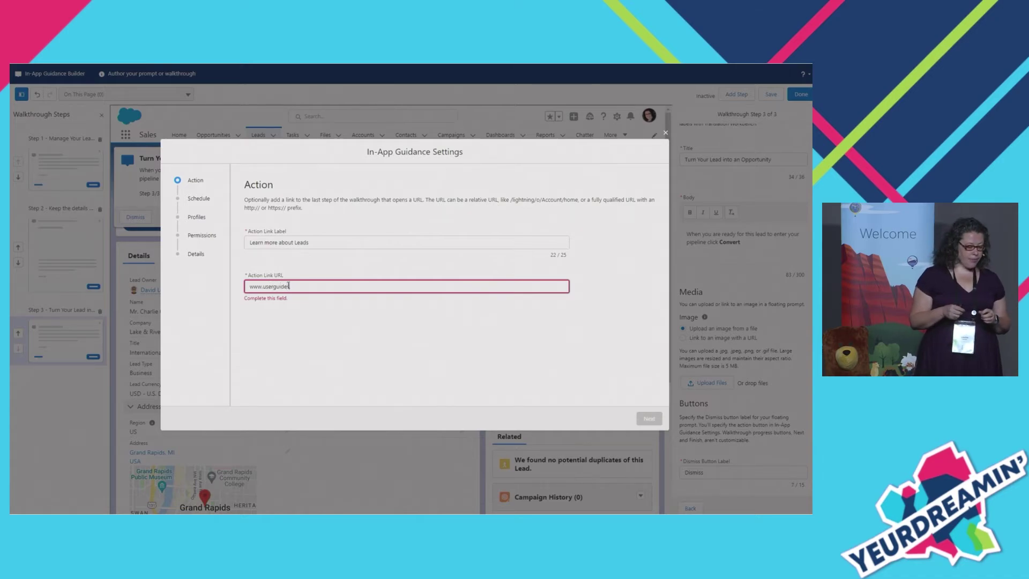
type("/leads")
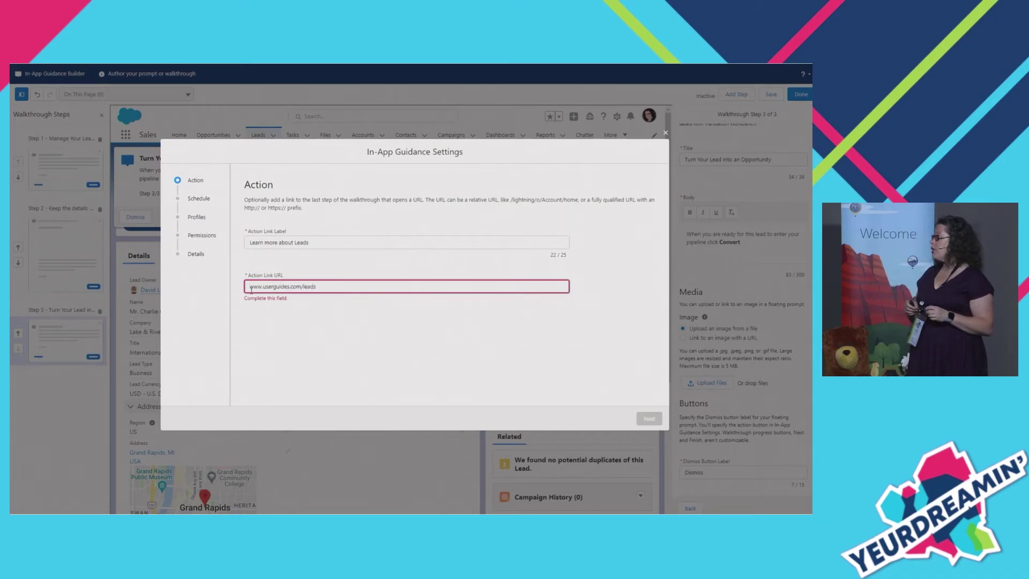
left_click(250, 286)
type("http://")
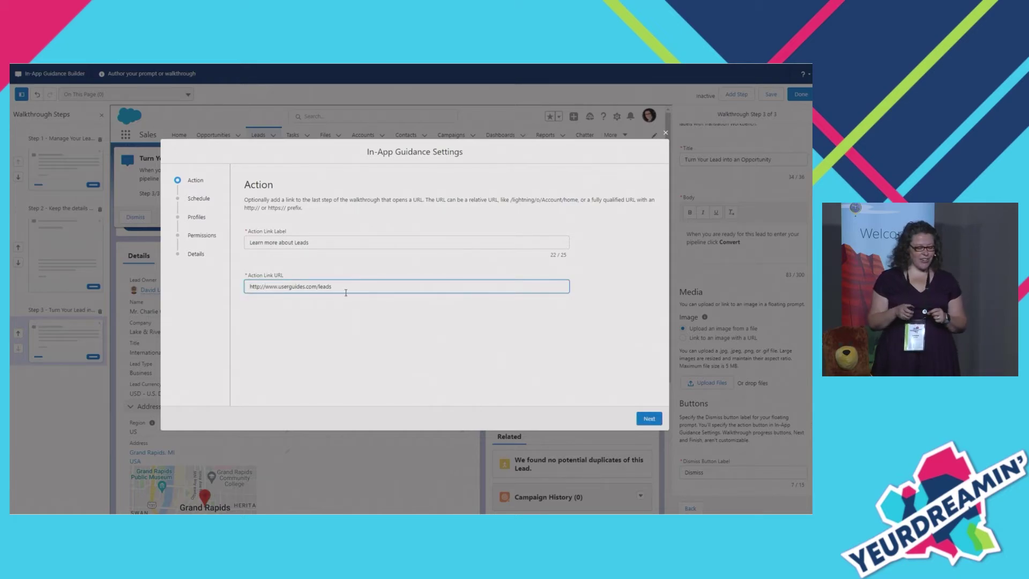
left_click(648, 418)
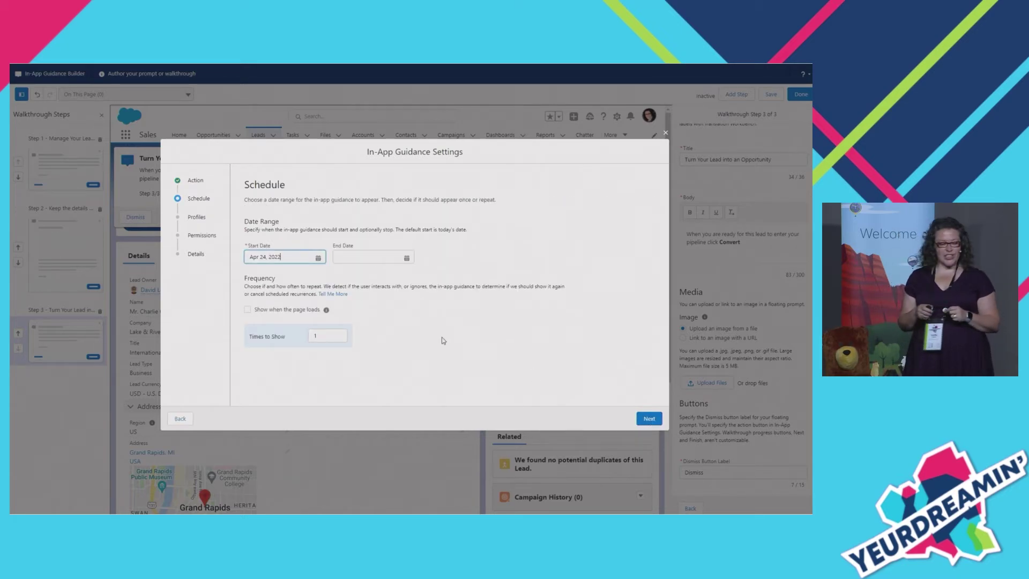
Schedule the walkthrough to start on Apr 25, 2022 and show 5 times with 10 days in between.
left_click(319, 258)
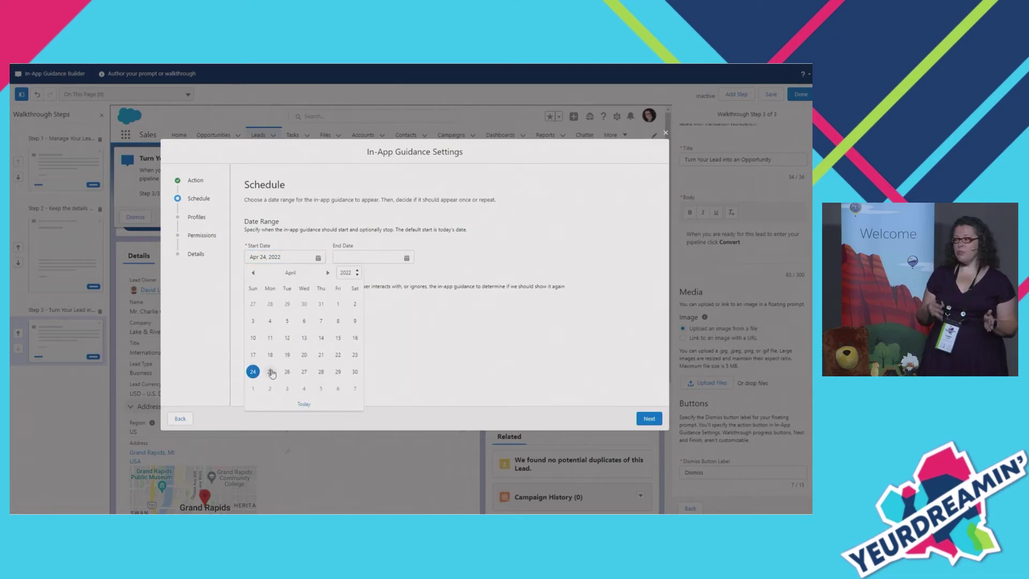
left_click(273, 373)
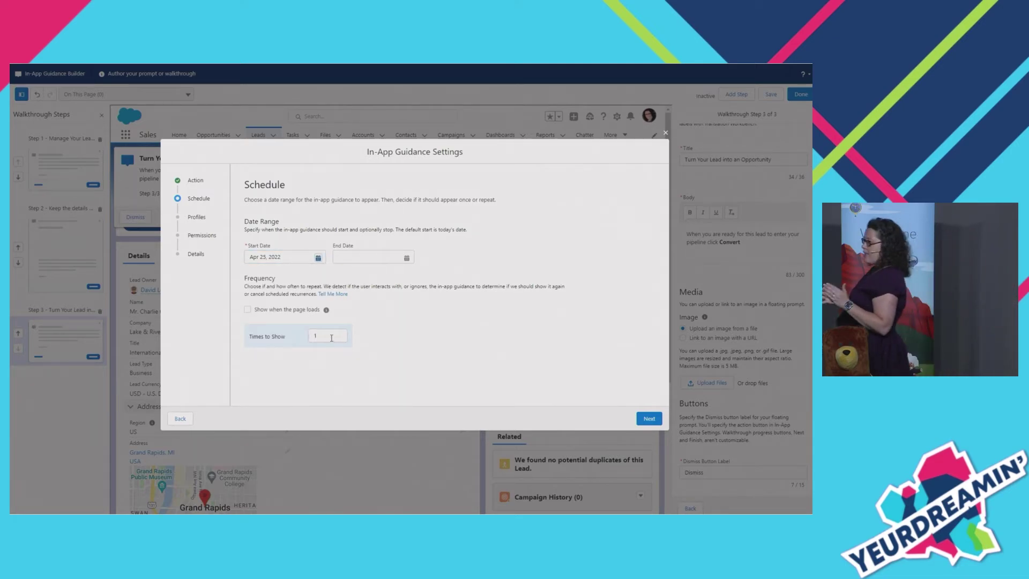
left_click(333, 336)
key("BackSpace")
type("5")
left_click(446, 337)
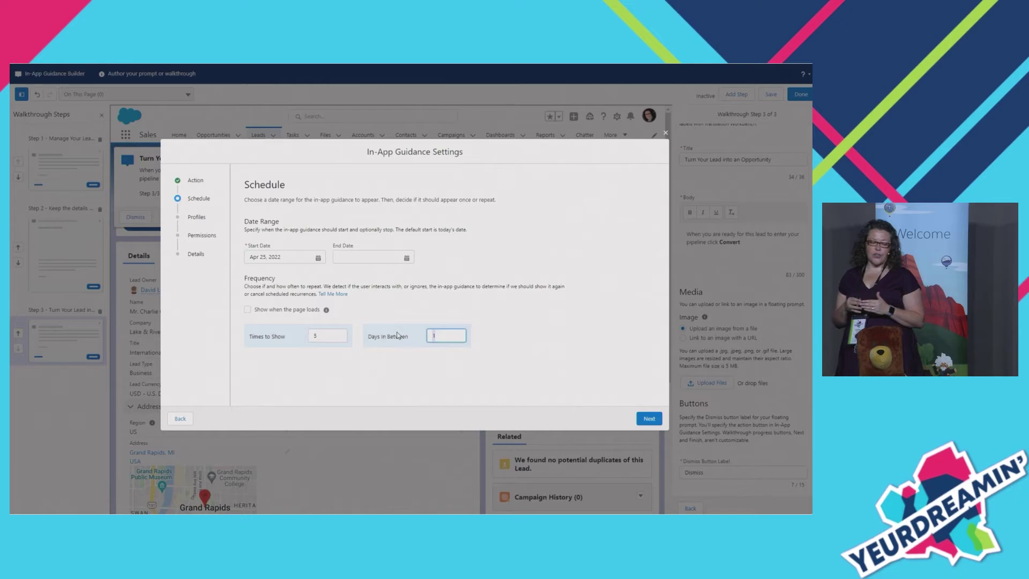
type("0")
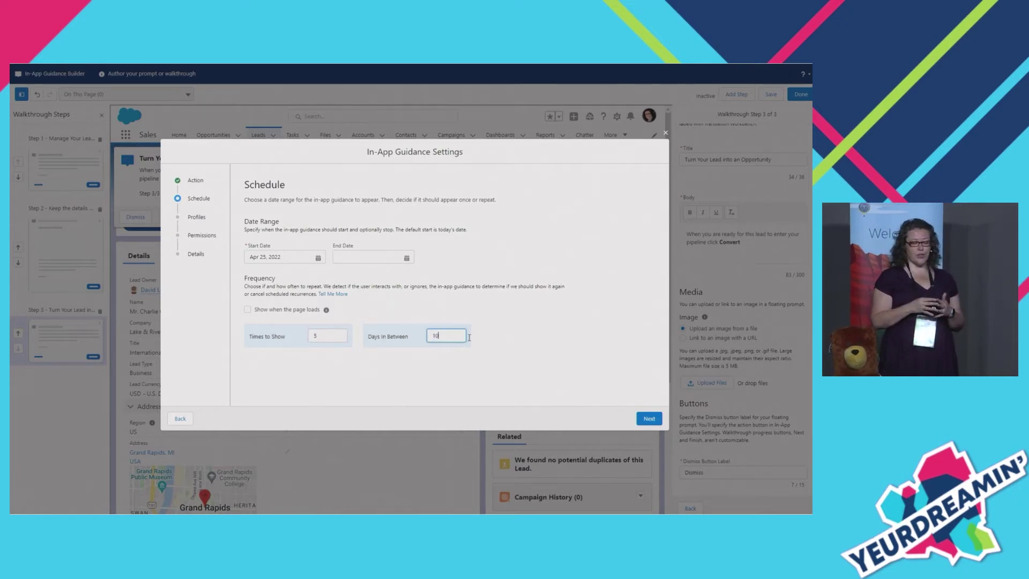
left_click(650, 421)
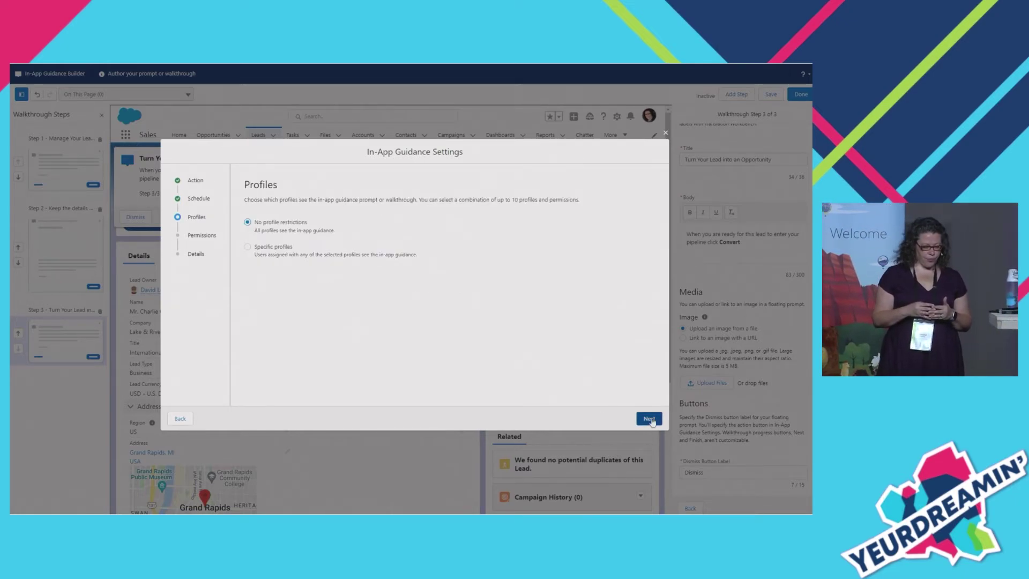
Restrict the walkthrough to the Sales User profile and continue past the permissions to the details.
left_click(275, 250)
left_click(297, 288)
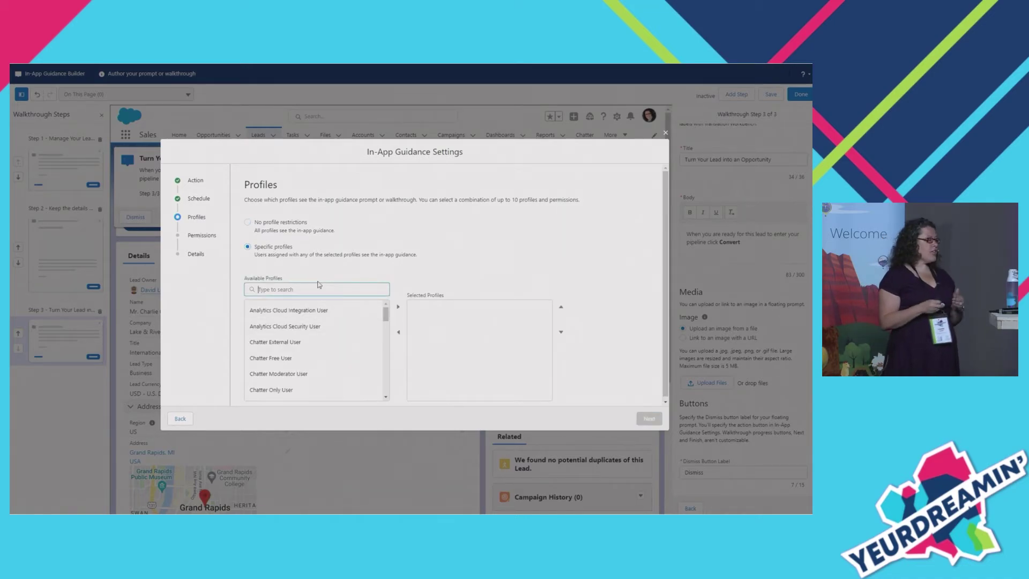
type("sales")
left_click(283, 327)
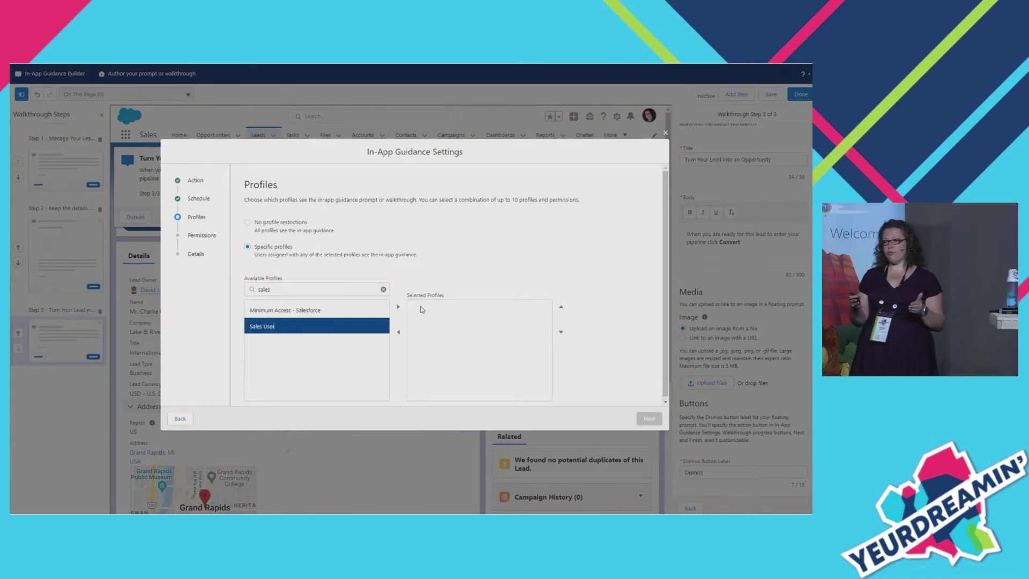
left_click(398, 306)
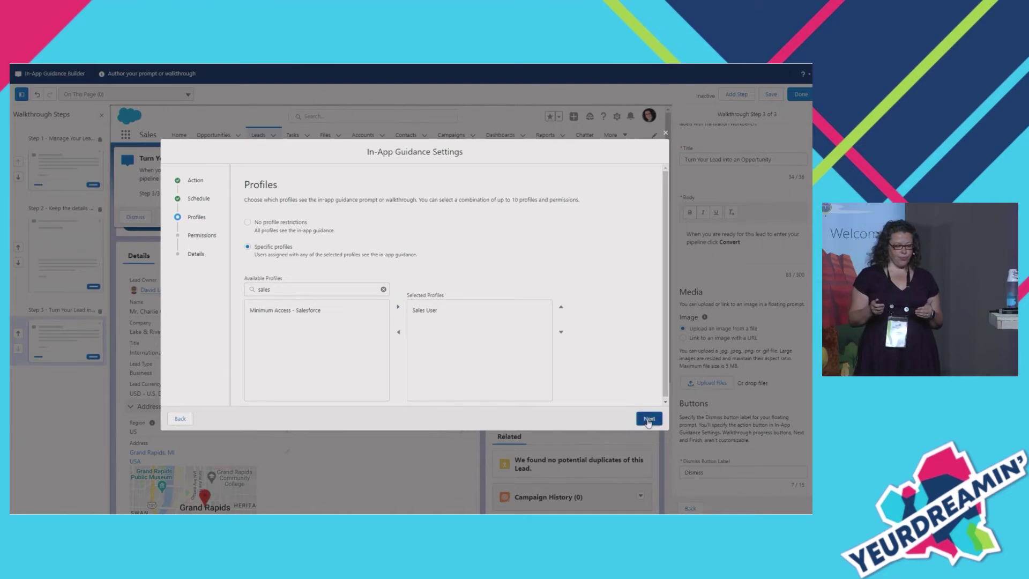
left_click(649, 419)
left_click(649, 419)
Name the walkthrough "Lead Walkthrough", save its guidance settings and finish editing in the builder.
left_click(308, 280)
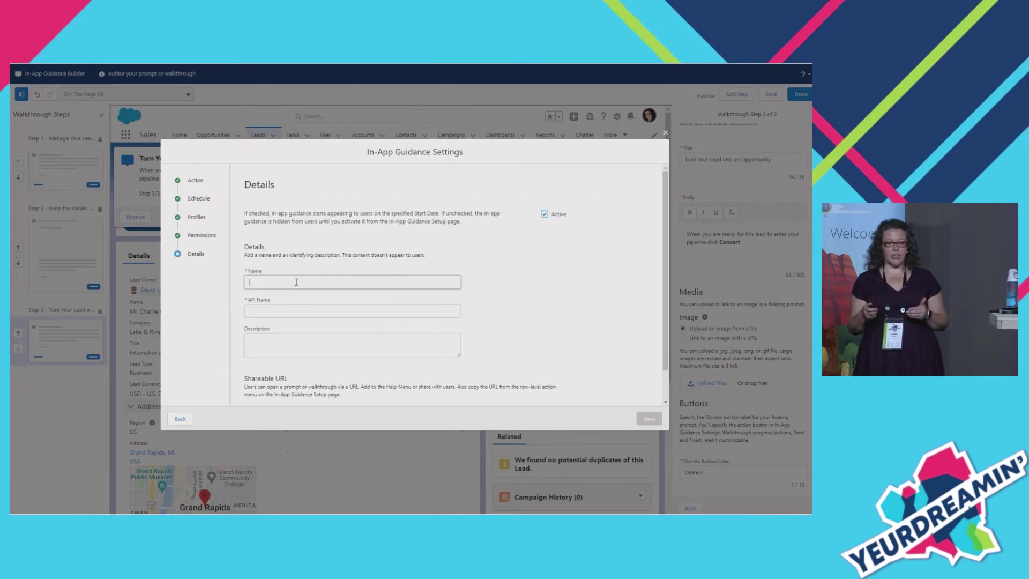
type("Lead Walk")
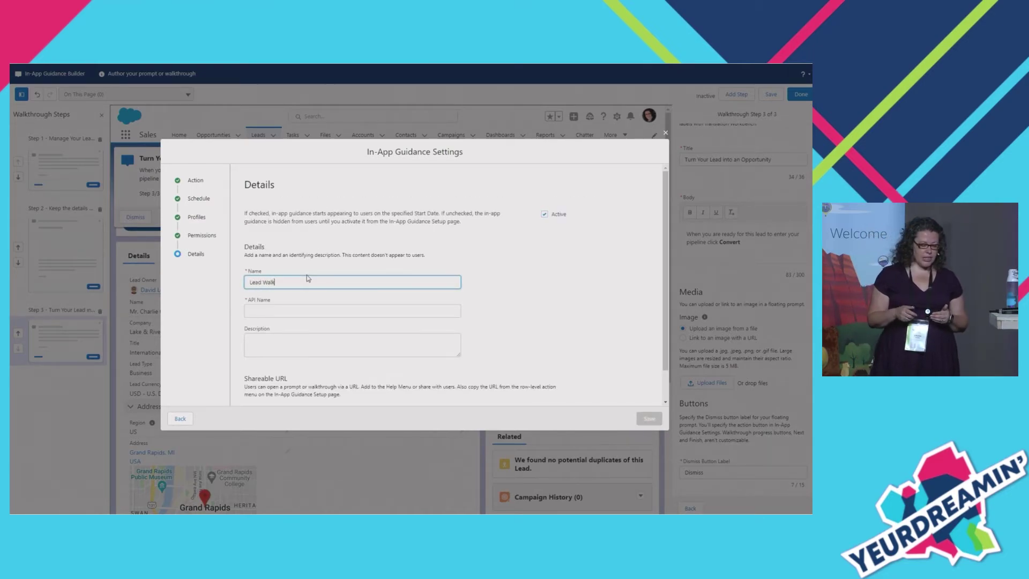
type("trhou")
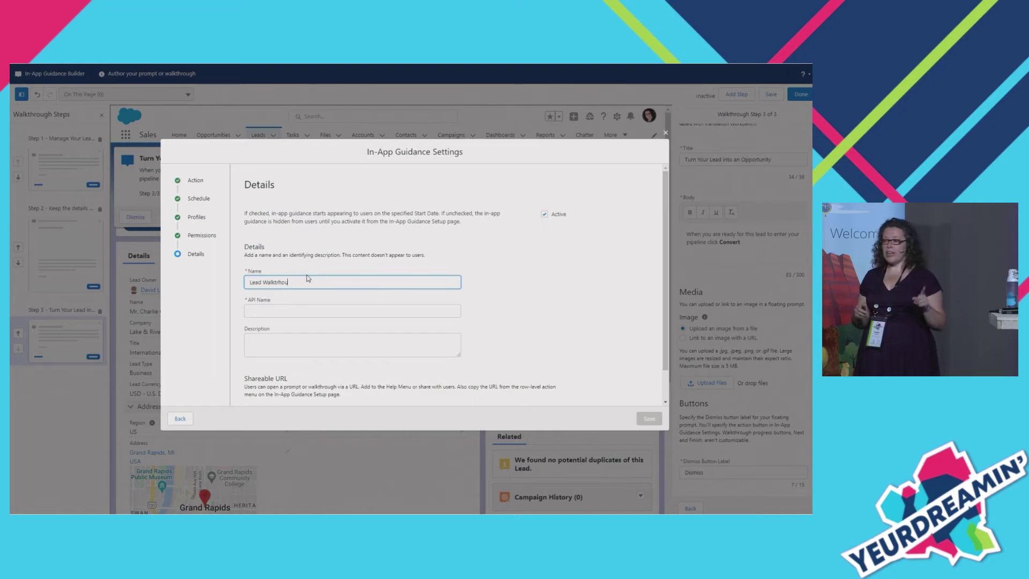
key("BackSpace")
key("BackSpace")
key("BackSpace")
key("BackSpace")
type("hrough")
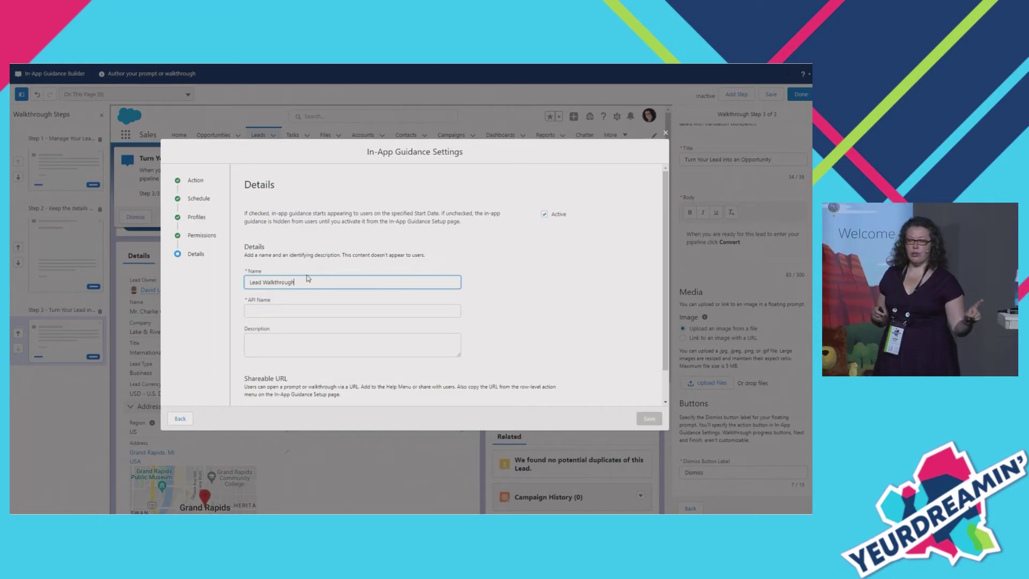
left_click(309, 311)
scroll(408, 332, "down", 1)
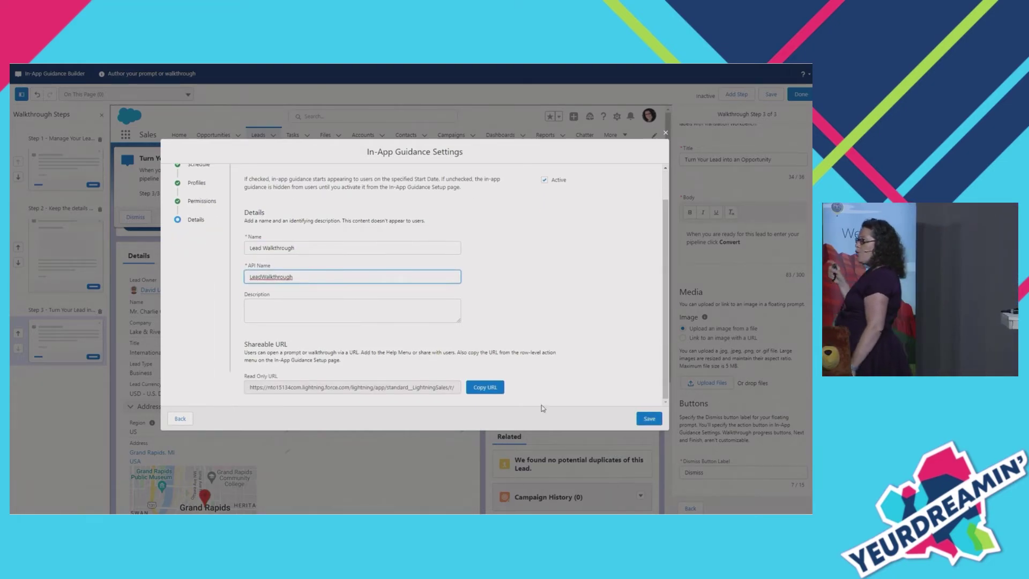
left_click(650, 419)
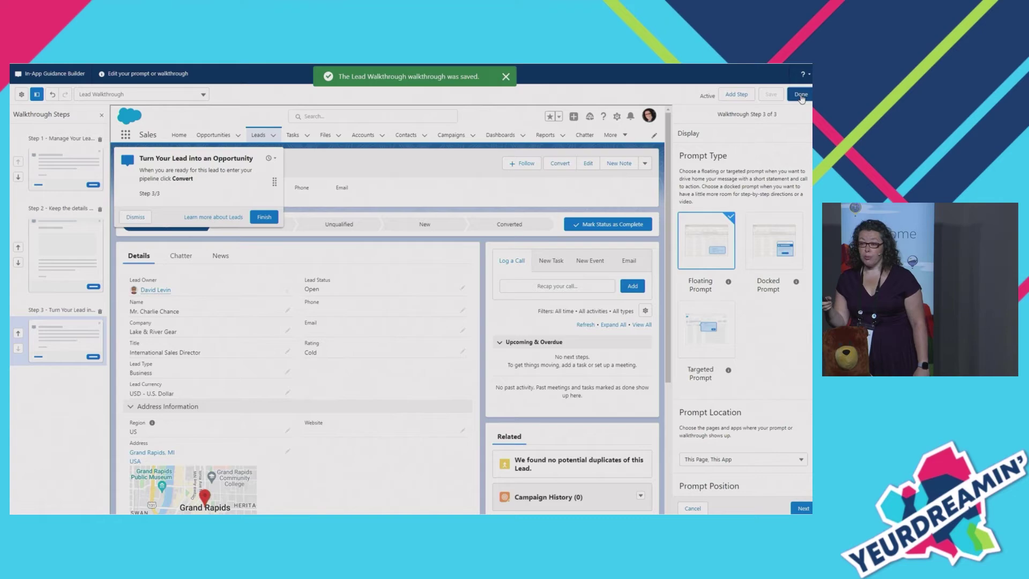
left_click(801, 95)
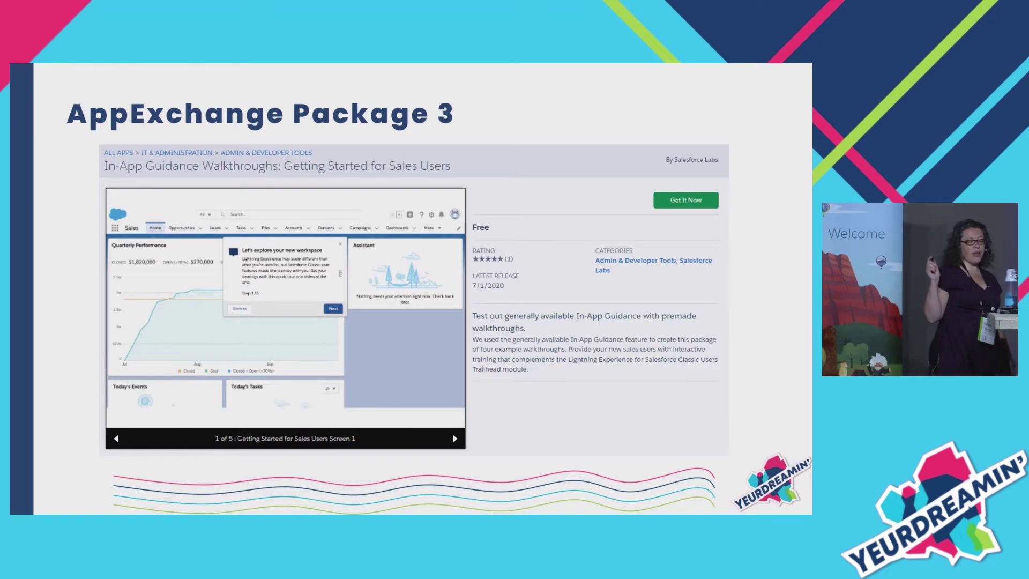
key("Right")
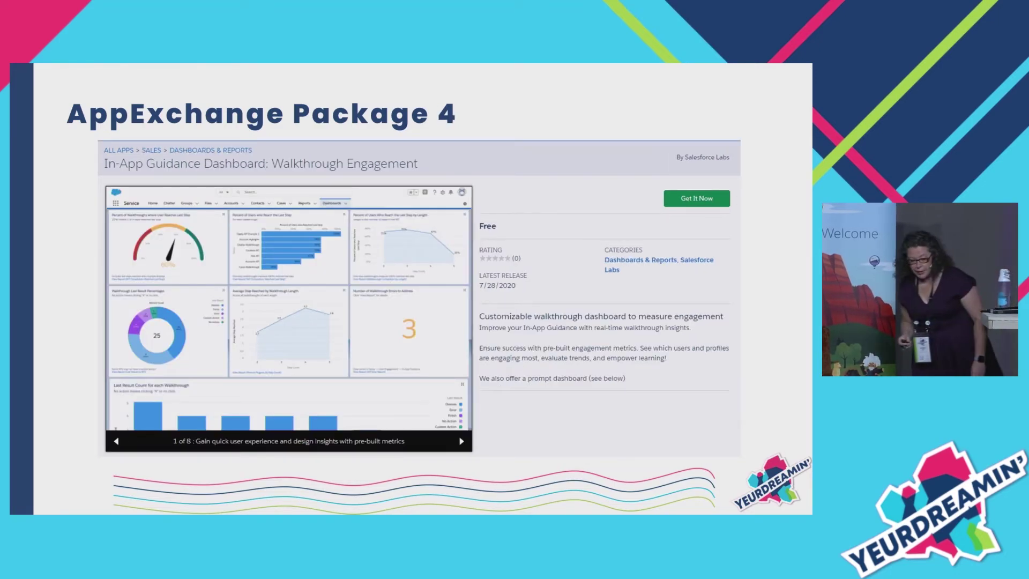
key("Left")
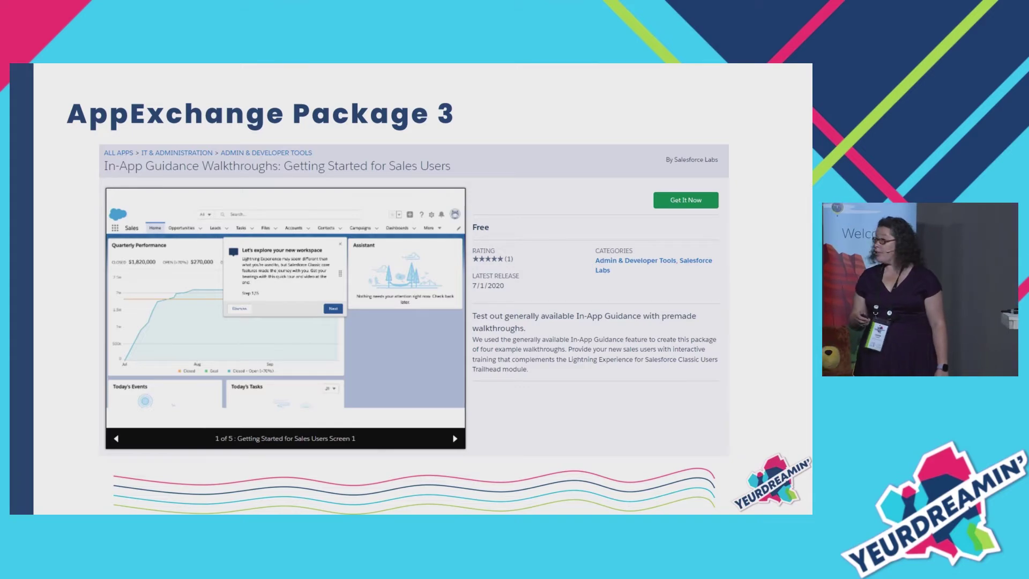